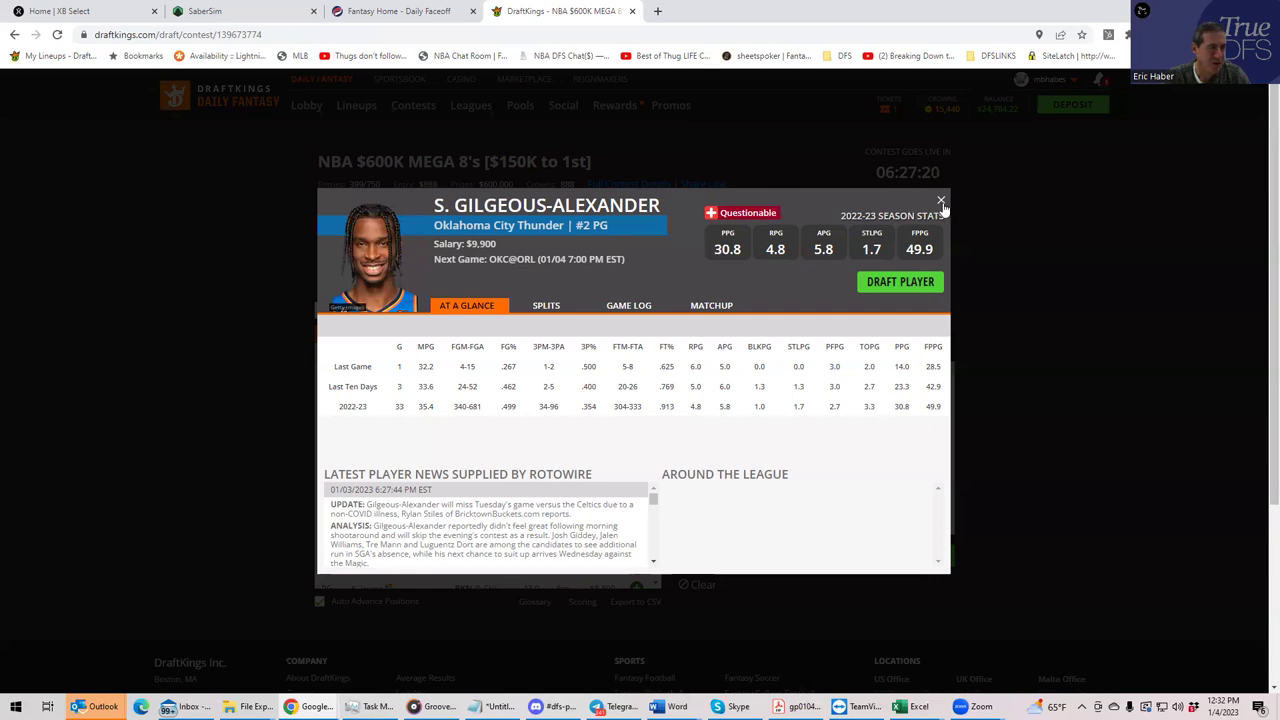
Close the player card and switch to the NBADK_Proj workbook in Excel, filling the screen with it
left_click(941, 203)
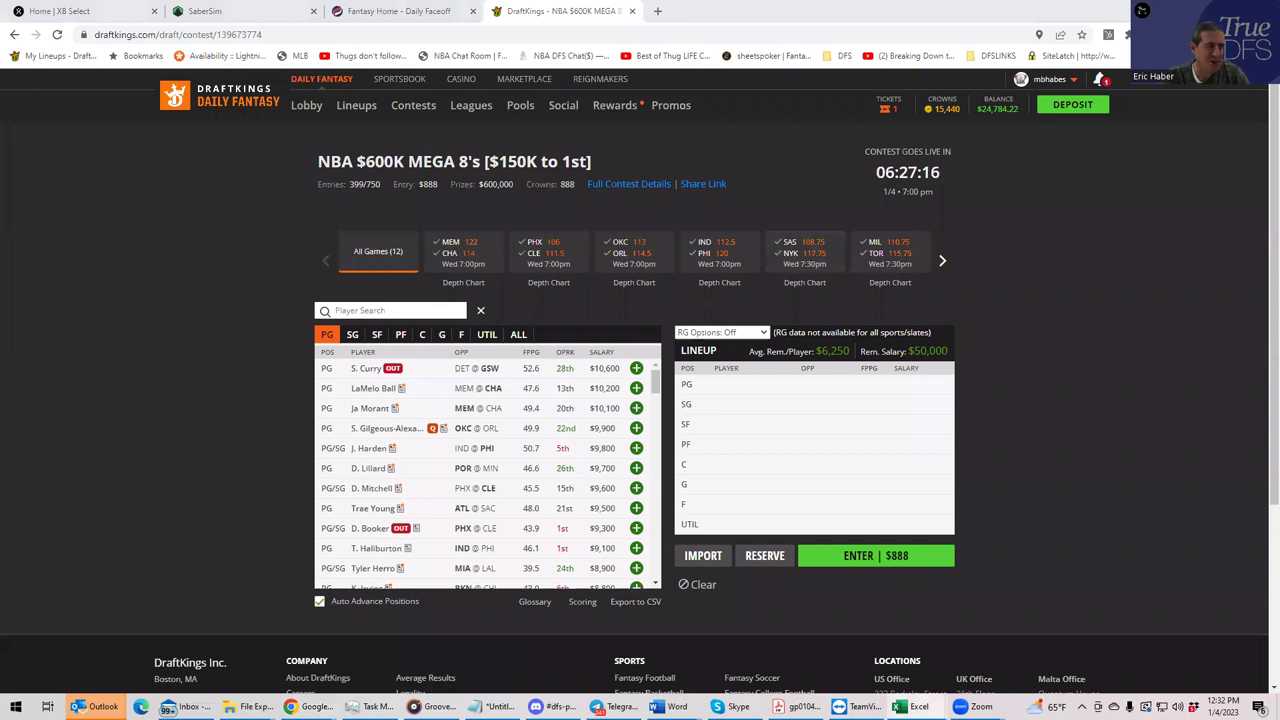
key("alt+Tab")
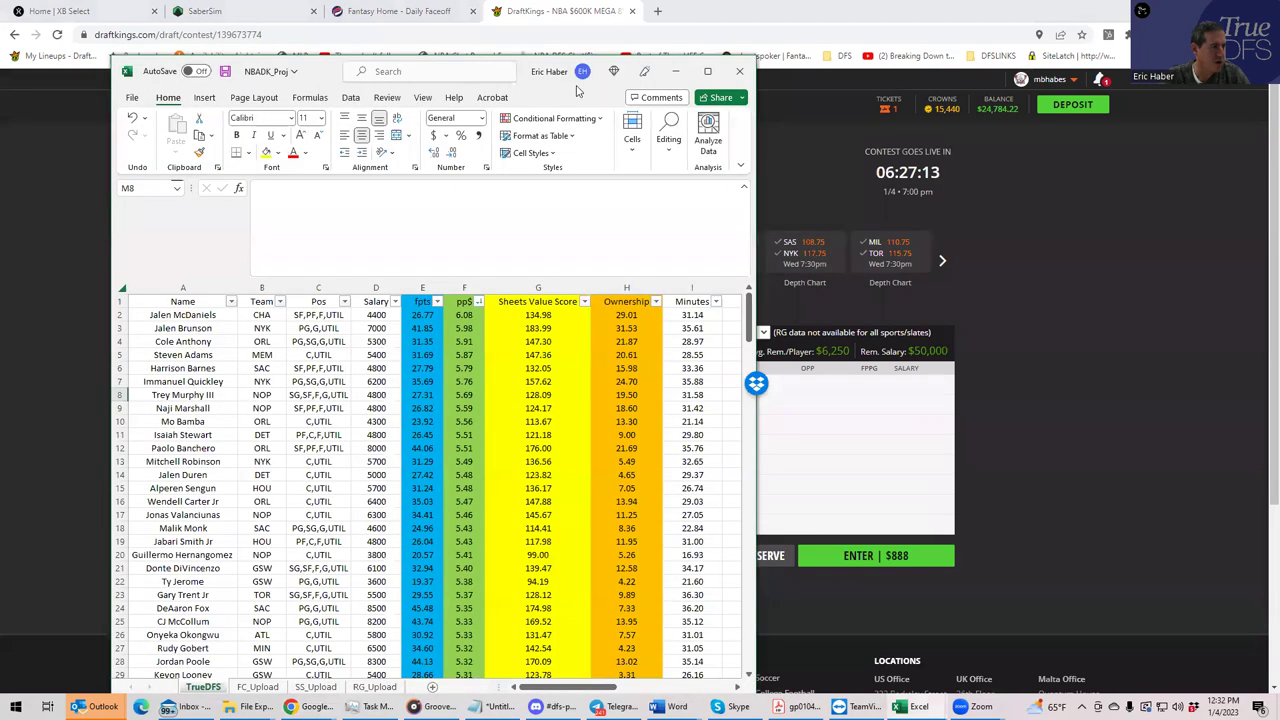
left_click(708, 72)
Sort the player projections by Sheets Value Score from largest to smallest
left_click(477, 251)
left_click(397, 284)
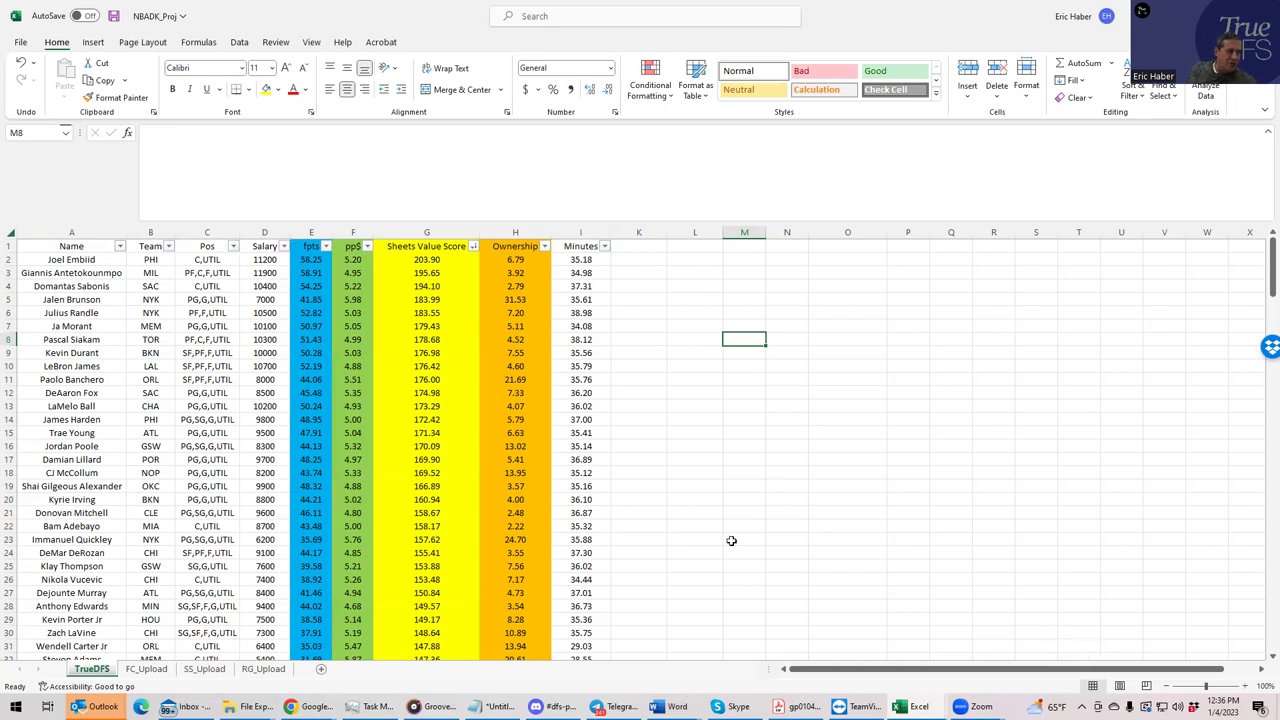
Check the value scores of the top-ranked players and compare the salaries of Giannis Antetokounmpo and Domantas Sabonis
left_click(435, 257)
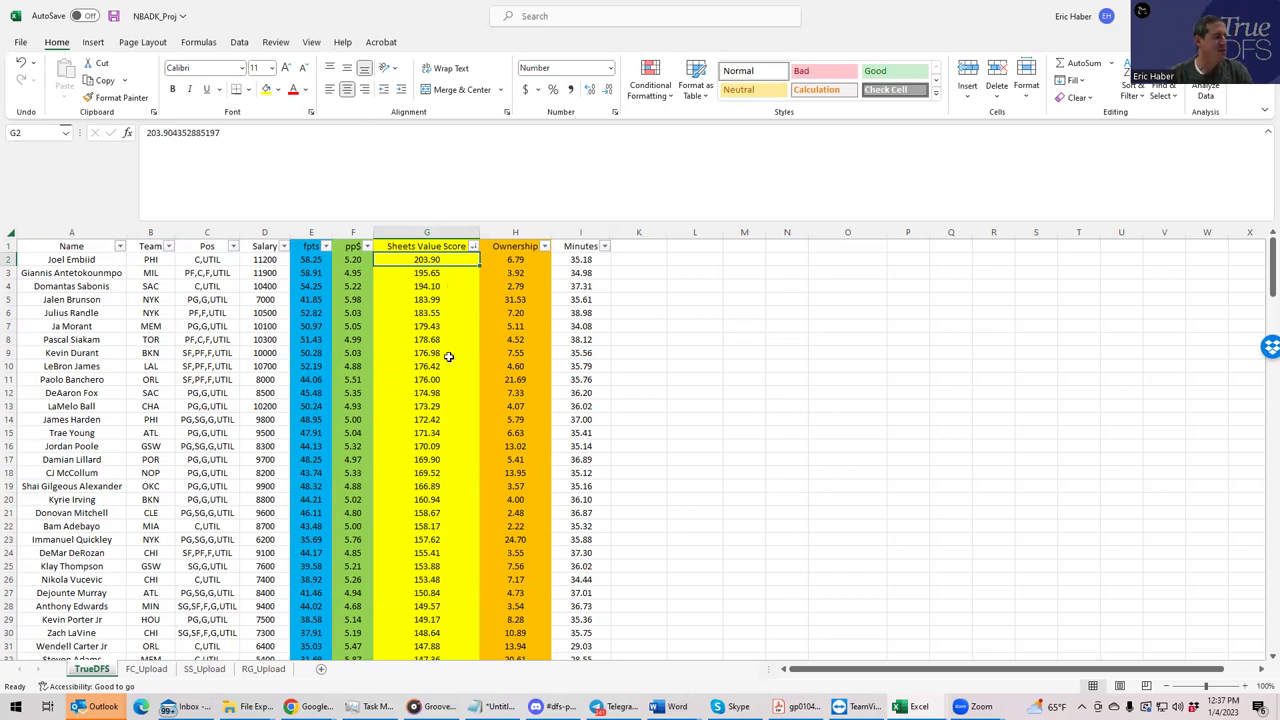
left_click(415, 288)
left_click(263, 286)
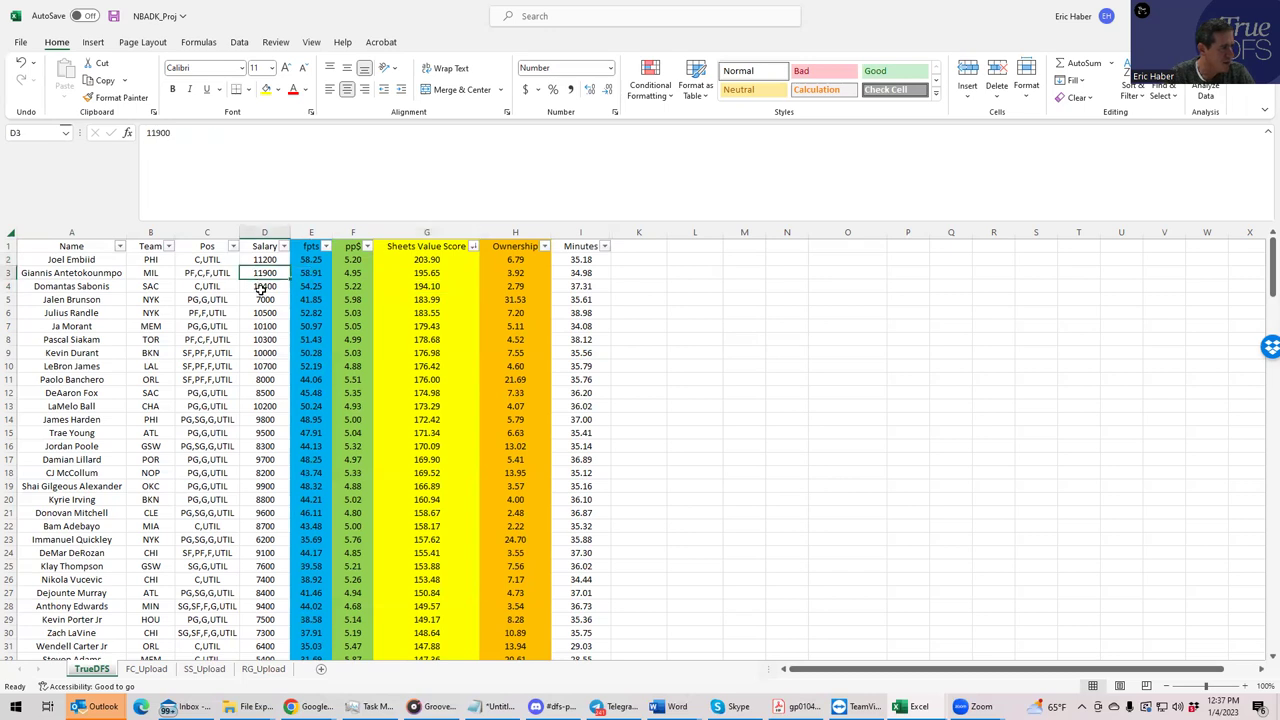
left_click(264, 273)
left_click(264, 286)
left_click(266, 274)
left_click(265, 286)
left_click(266, 274)
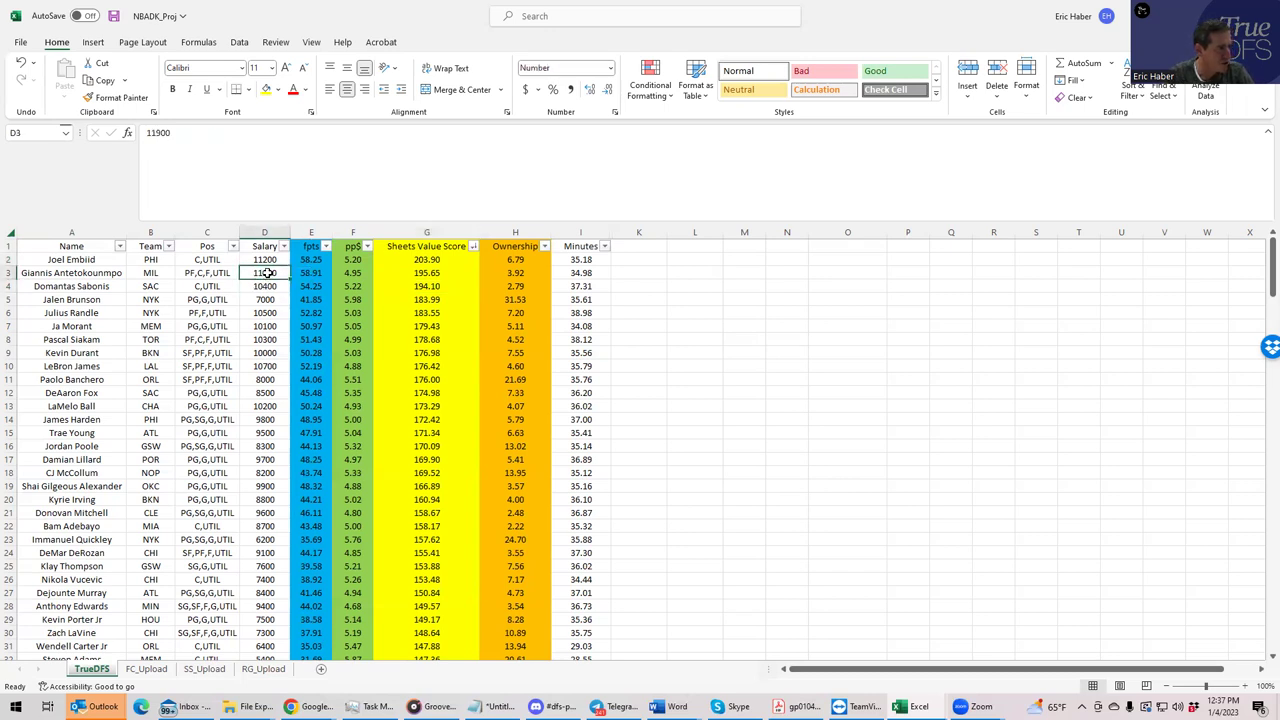
Compare the Sheets Value Scores of Joel Embiid, Giannis Antetokounmpo and Domantas Sabonis, checking Sabonis's salary as well
left_click(419, 262)
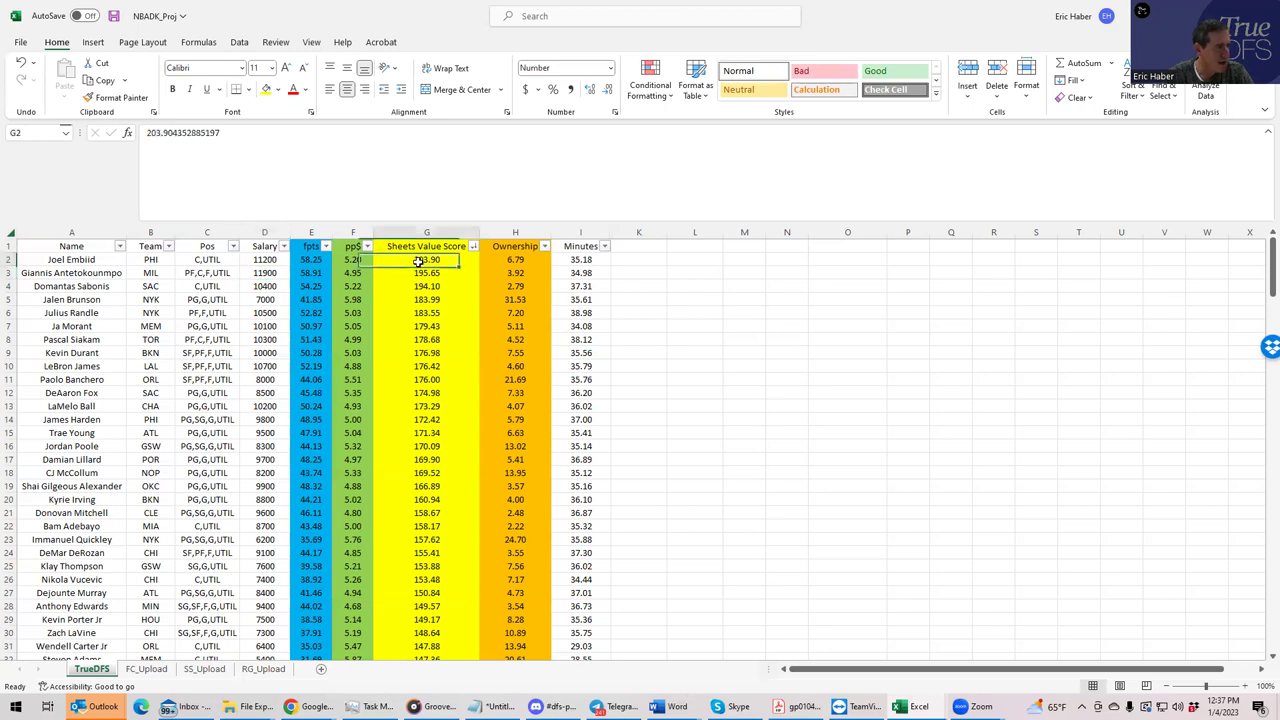
left_click(420, 273)
left_click(420, 286)
left_click(421, 261)
left_click(421, 286)
left_click(421, 261)
left_click(421, 273)
left_click(421, 286)
left_click(421, 273)
left_click(421, 286)
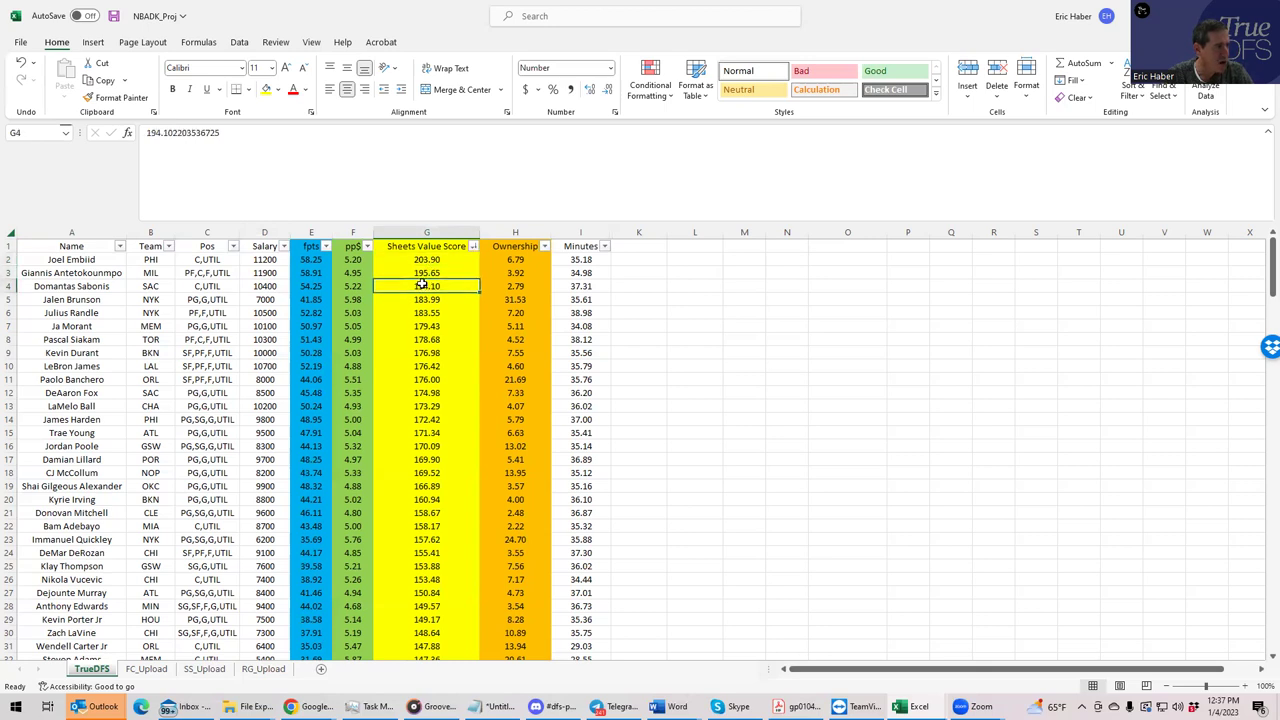
left_click(421, 257)
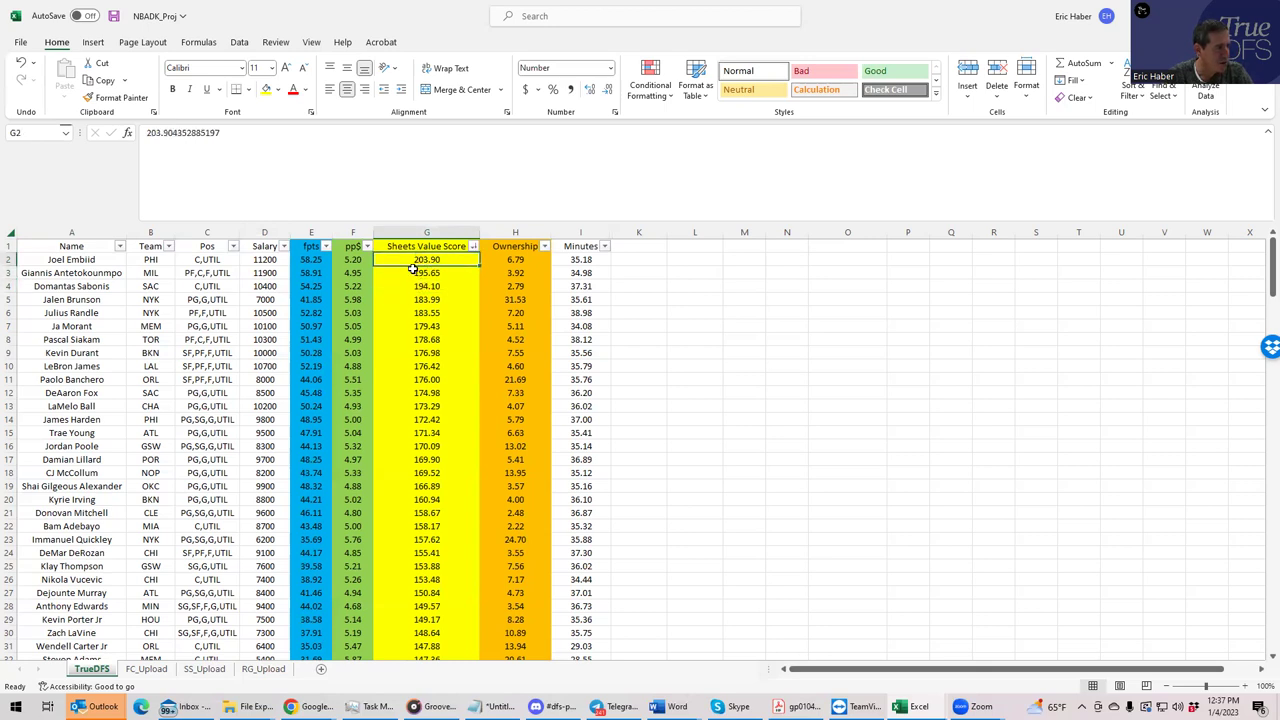
left_click(268, 286)
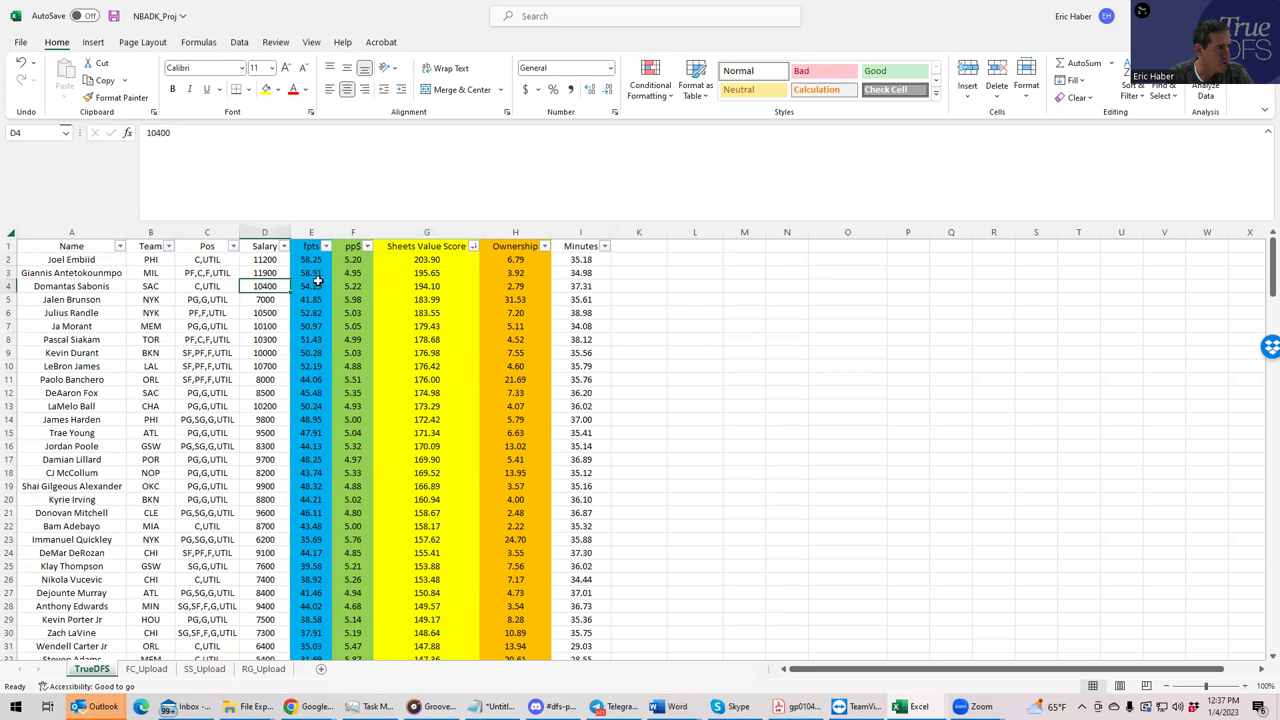
left_click(421, 284)
left_click(421, 263)
left_click(423, 276)
left_click(423, 286)
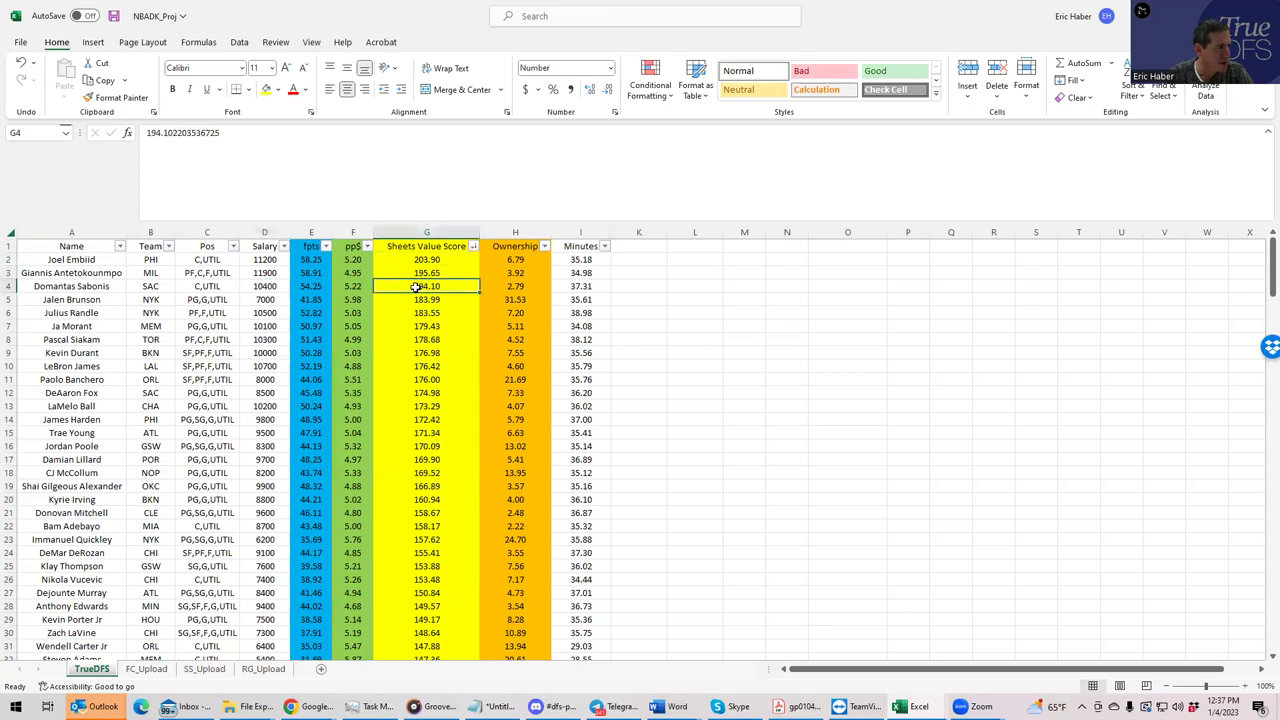
left_click(416, 263)
left_click(418, 284)
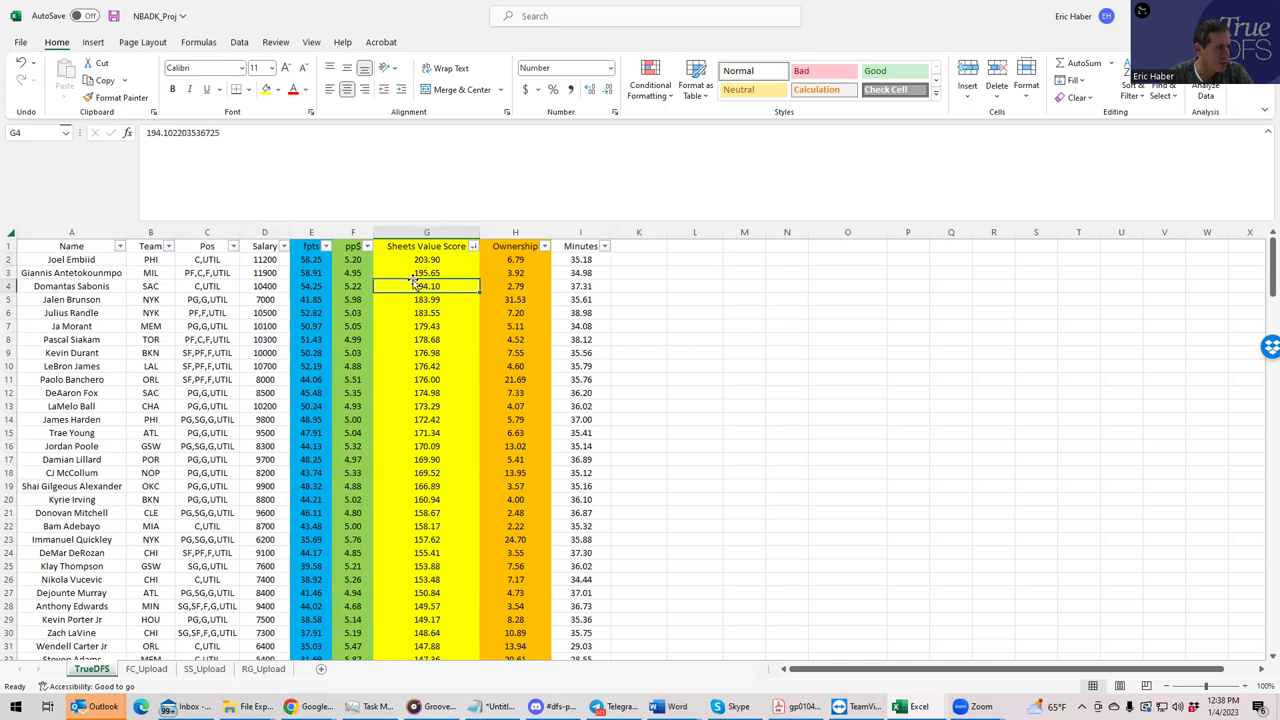
Weigh the projected ownership of Embiid, Antetokounmpo and Sabonis against their Sheets Value Scores
left_click(505, 286)
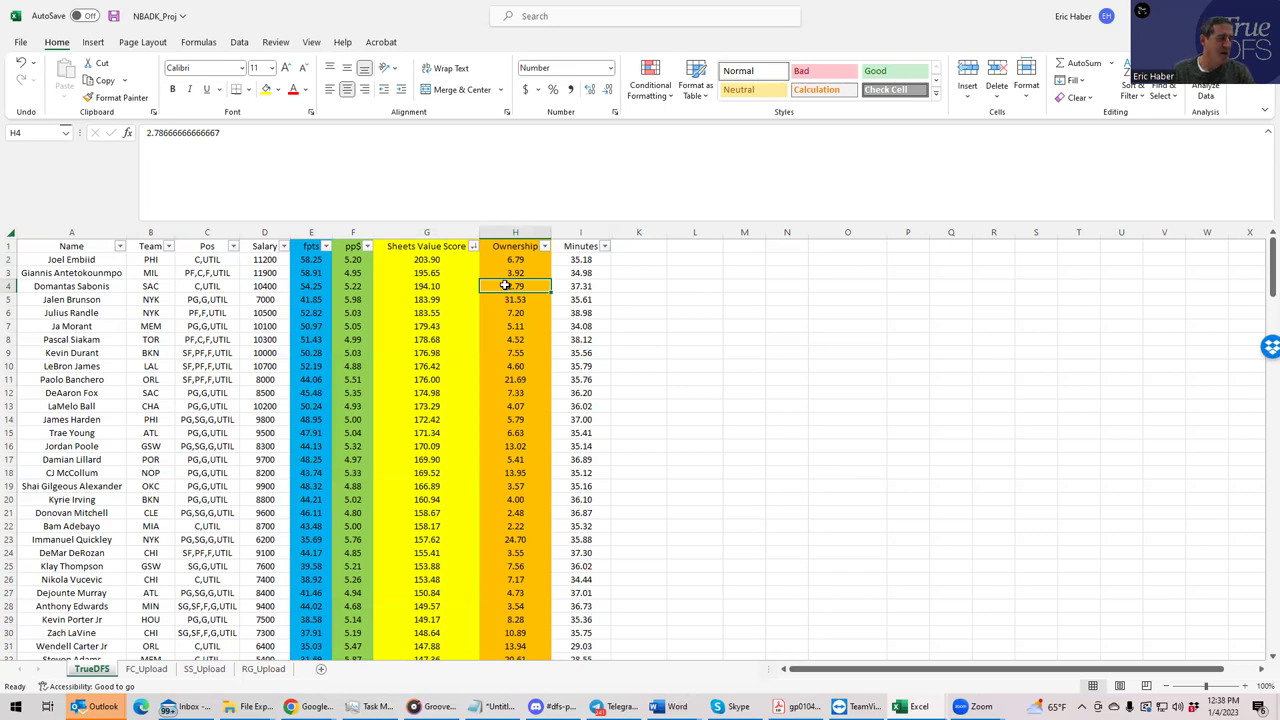
left_click(514, 258)
left_click(512, 286)
left_click(514, 258)
left_click(513, 272)
left_click(513, 285)
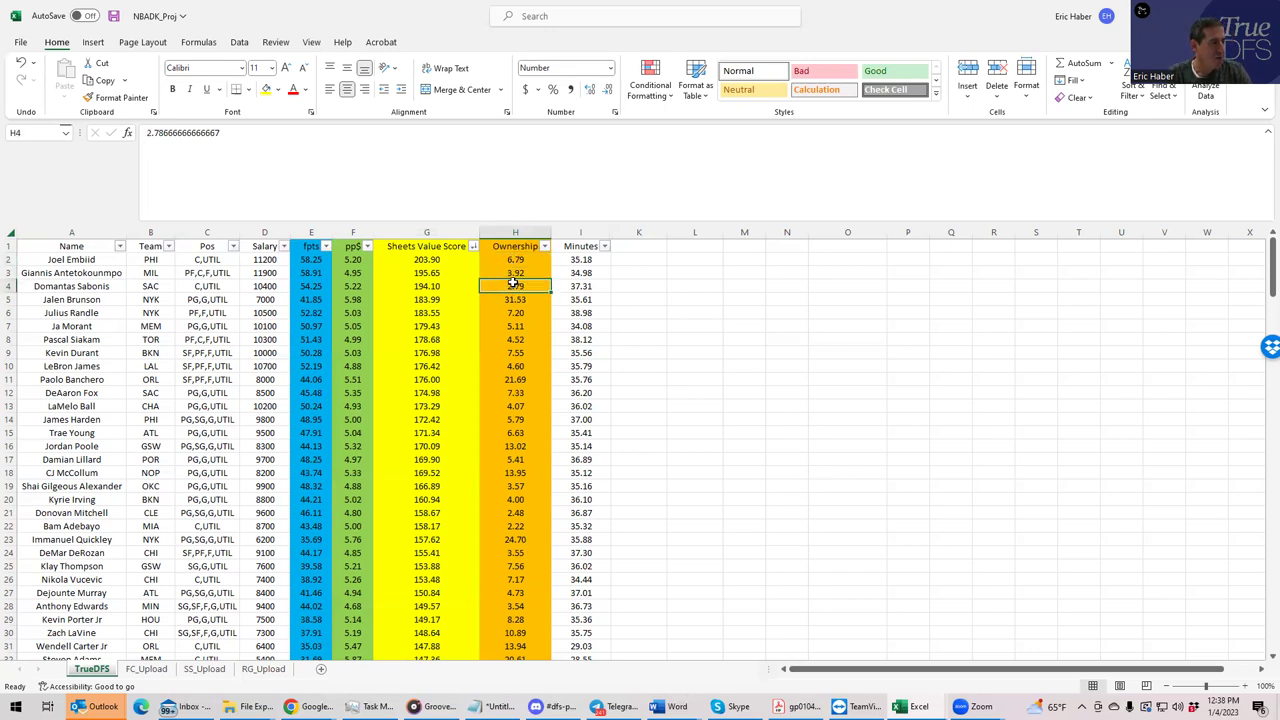
left_click(432, 288)
left_click(520, 289)
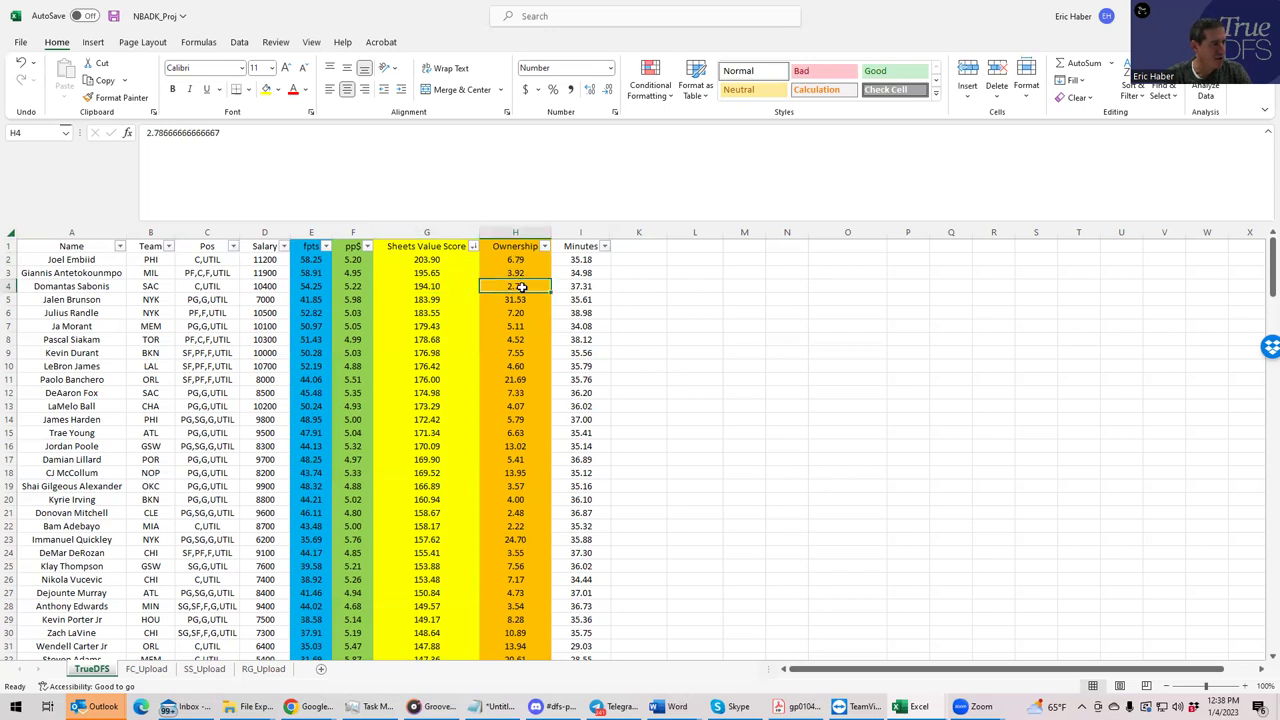
left_click(422, 286)
left_click(426, 259)
left_click(426, 286)
left_click(430, 271)
left_click(441, 259)
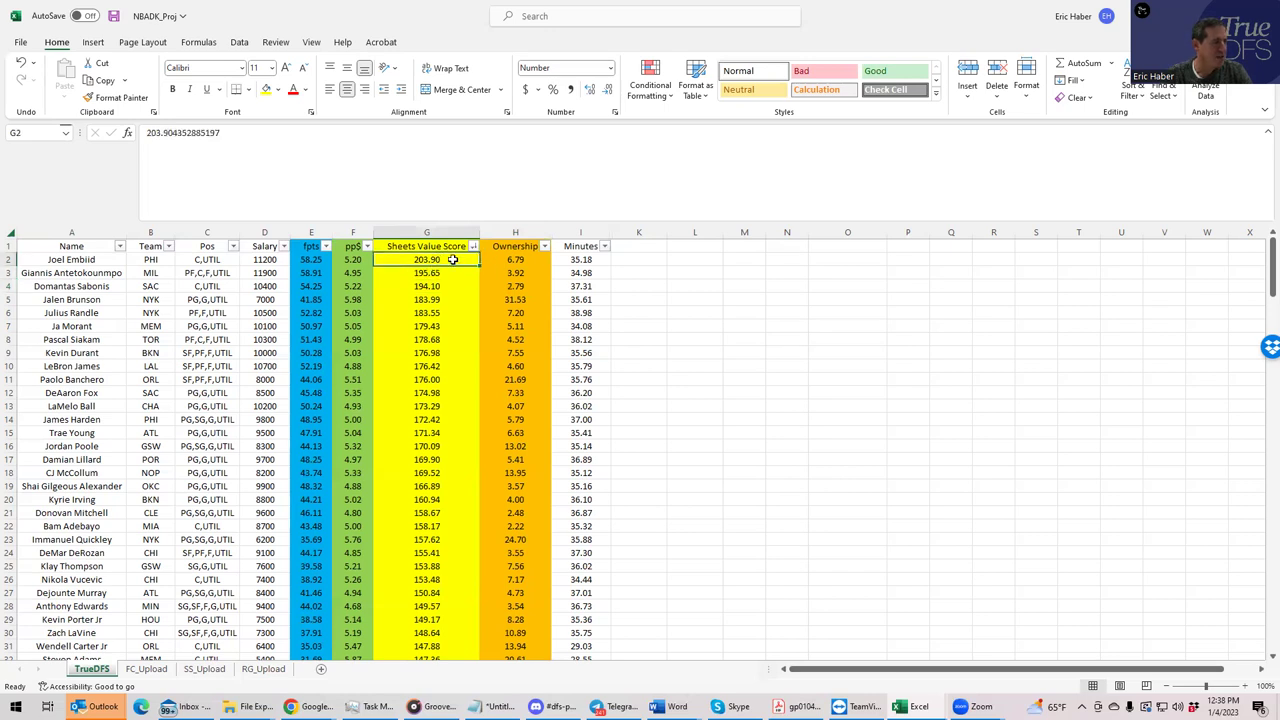
left_click(503, 259)
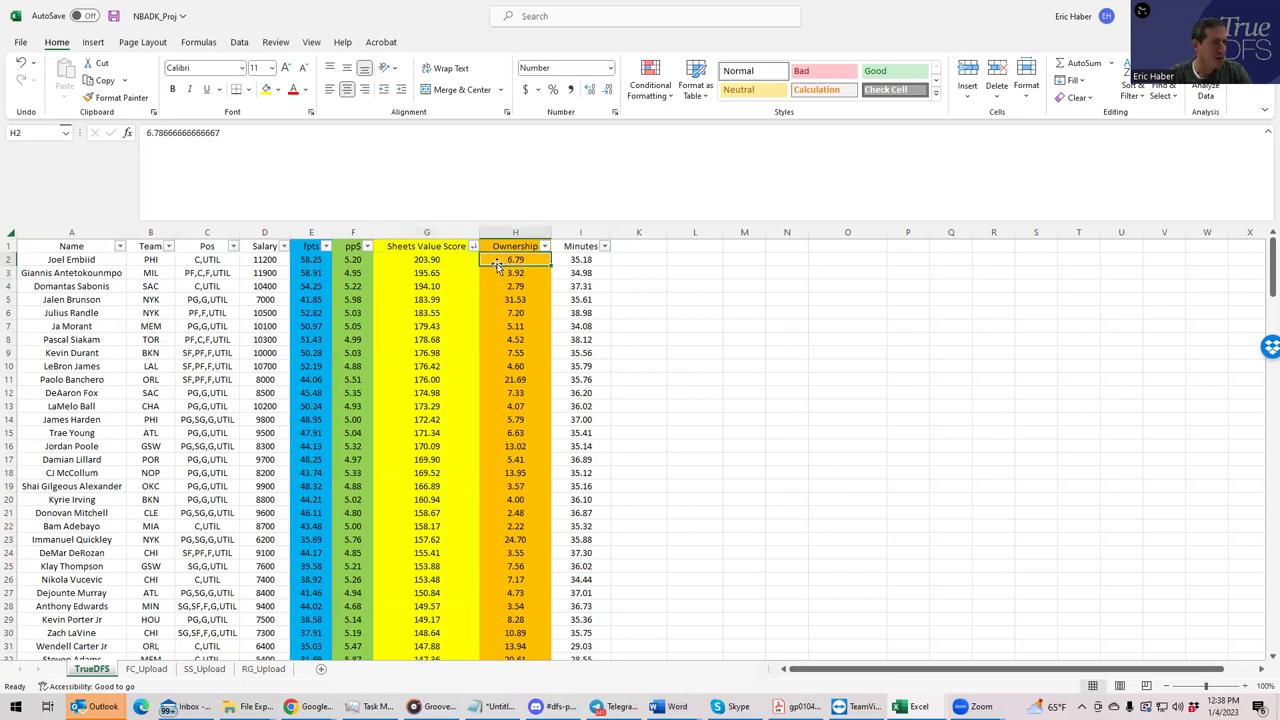
left_click(428, 272)
left_click(422, 286)
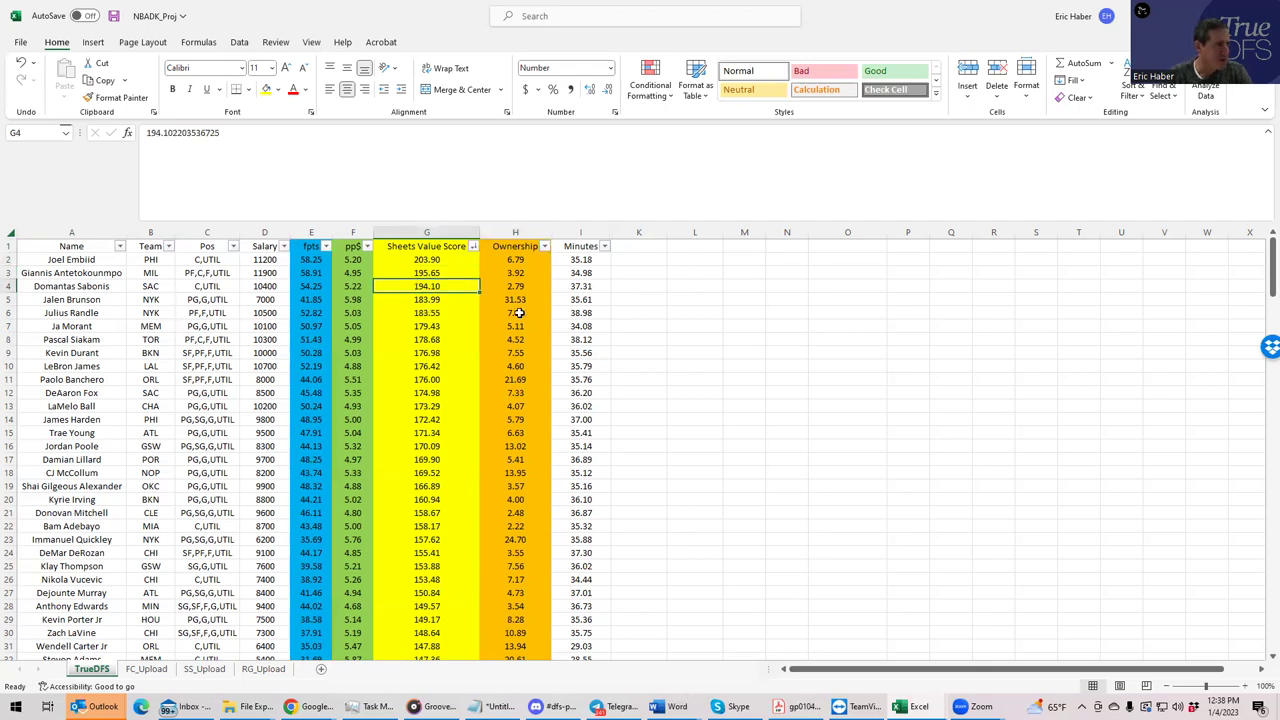
Review Jalen Brunson's salary and value score, and Julius Randle's salary
left_click(268, 299)
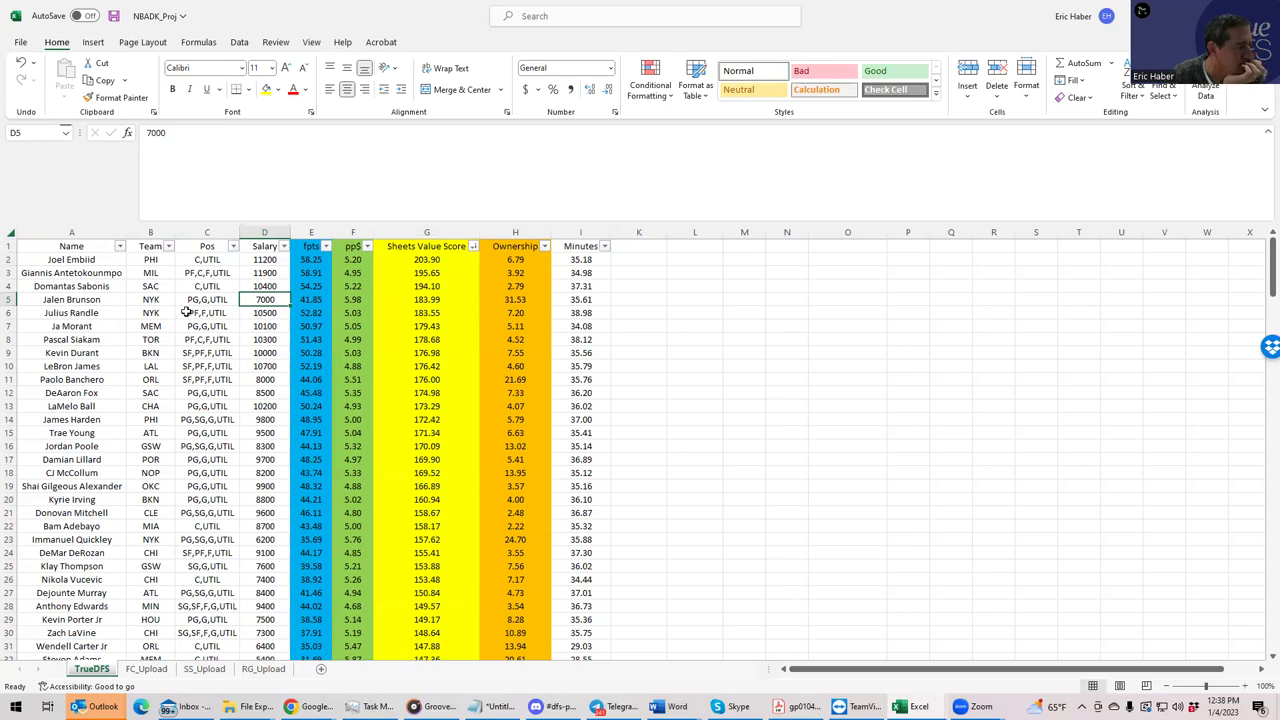
left_click(430, 300)
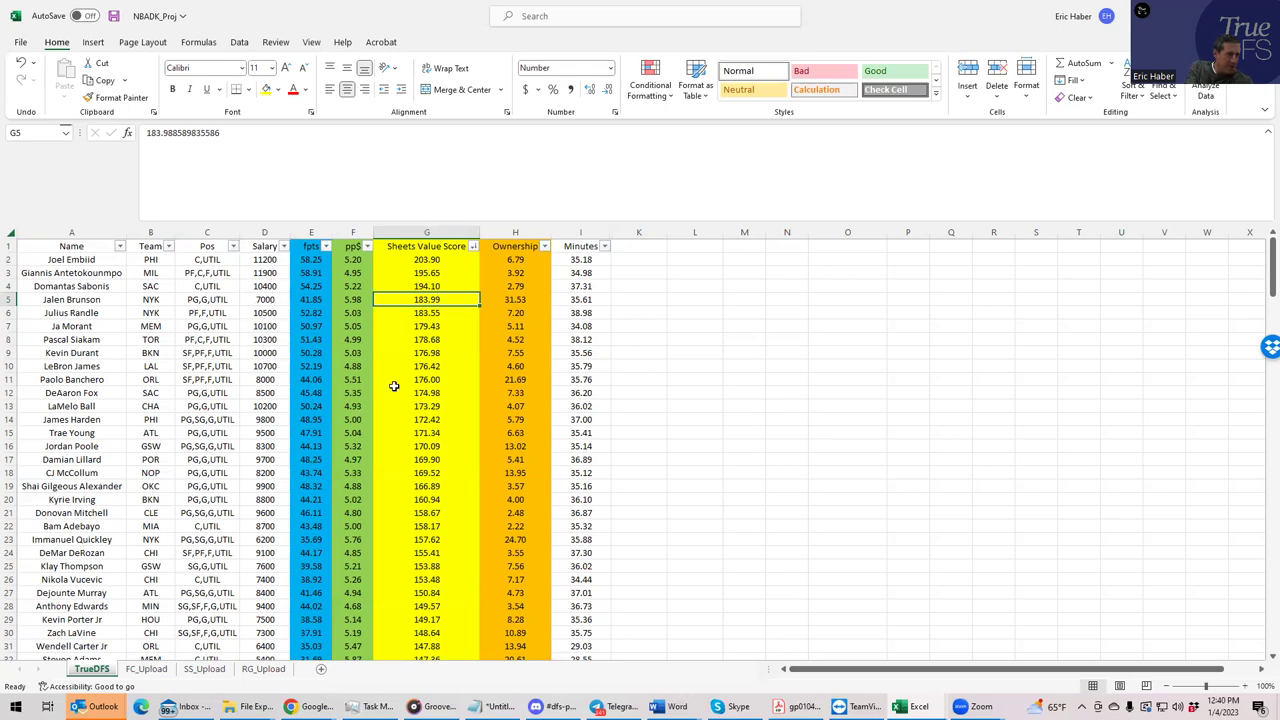
left_click(280, 312)
left_click(95, 313)
left_click(258, 312)
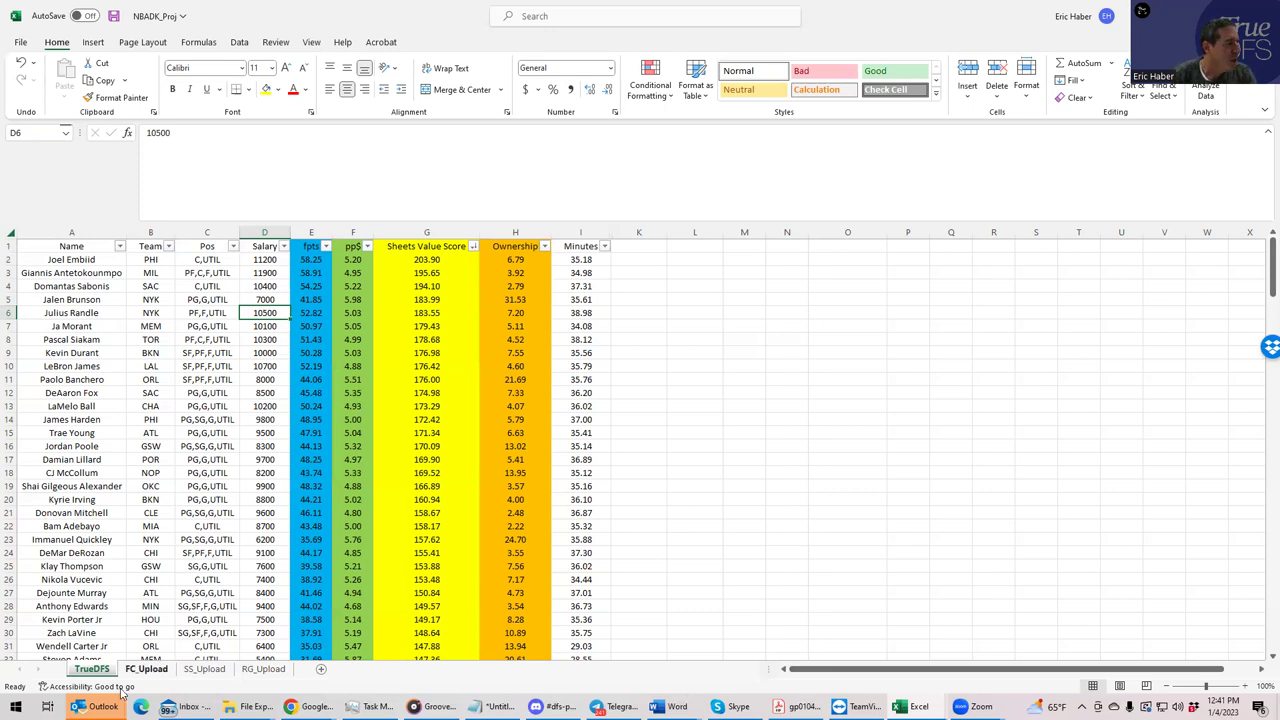
Compare the salaries of the players ranked from Paolo Banchero and DeAaron Fox down to CJ McCollum
left_click(262, 381)
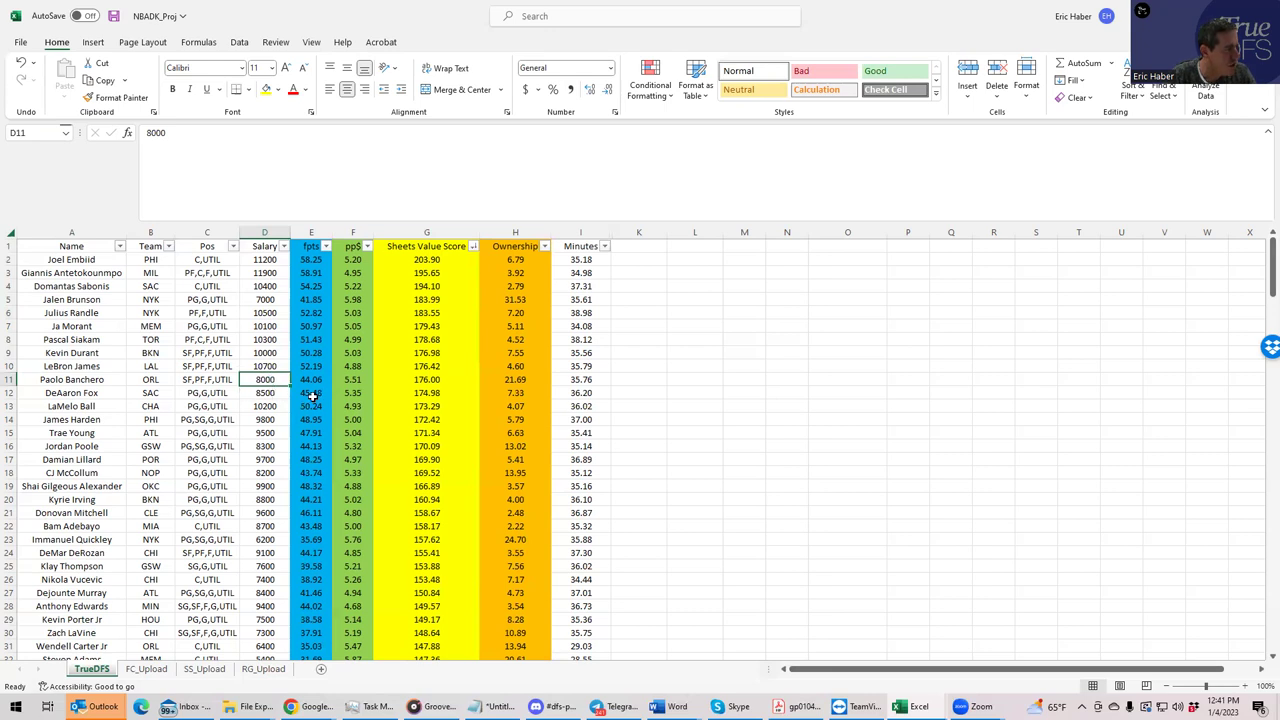
left_click(268, 392)
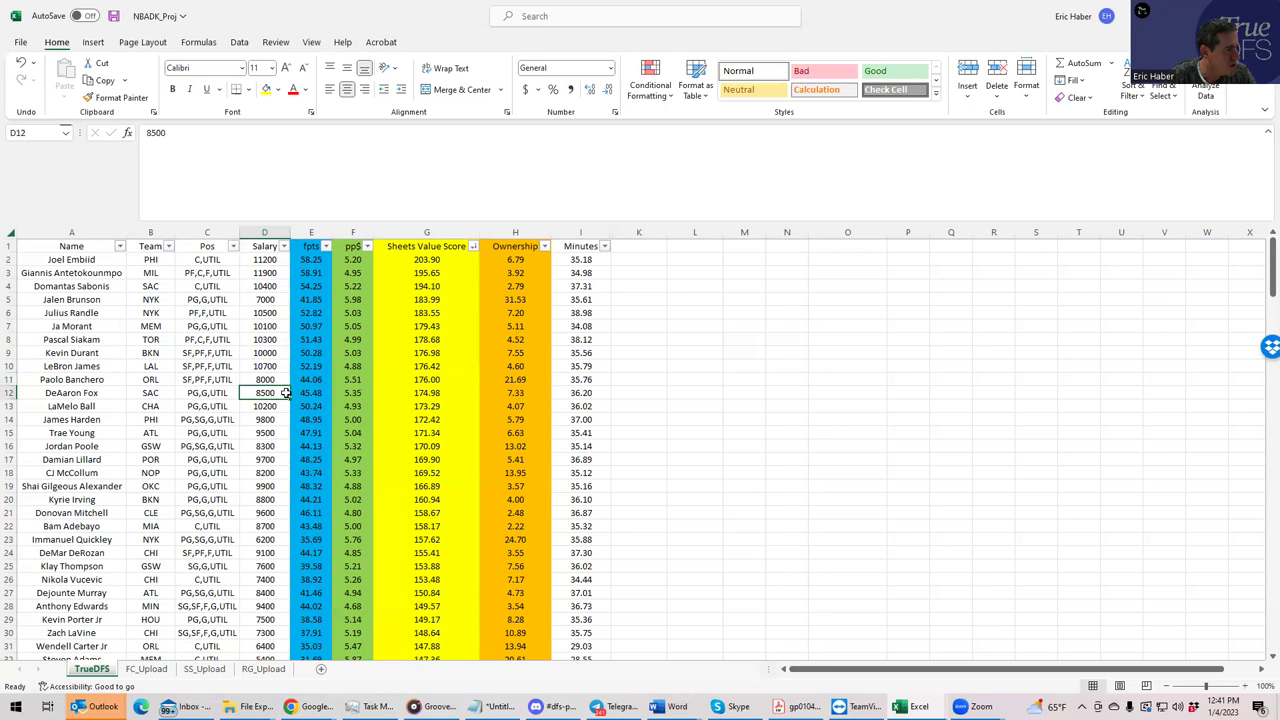
left_click(269, 380)
left_click(268, 393)
left_click(264, 381)
left_click(264, 394)
left_click(264, 406)
left_click(264, 419)
left_click(264, 432)
left_click(262, 470)
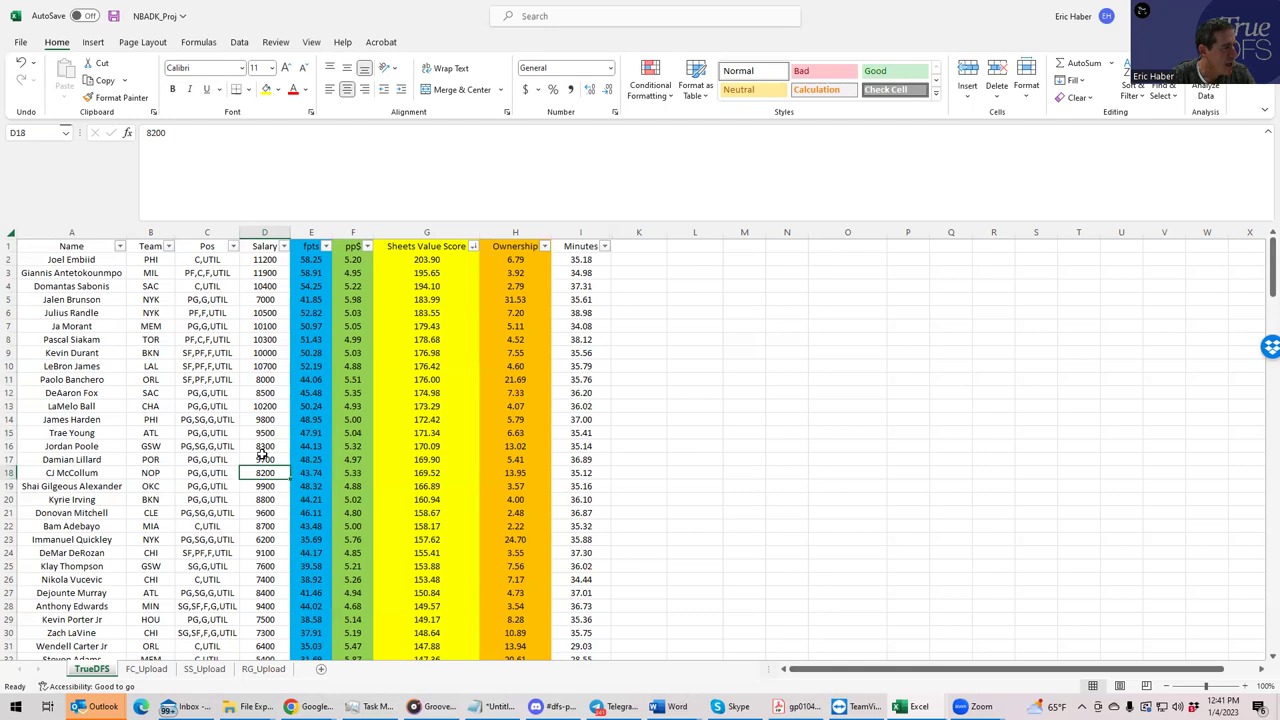
left_click(266, 394)
left_click(267, 381)
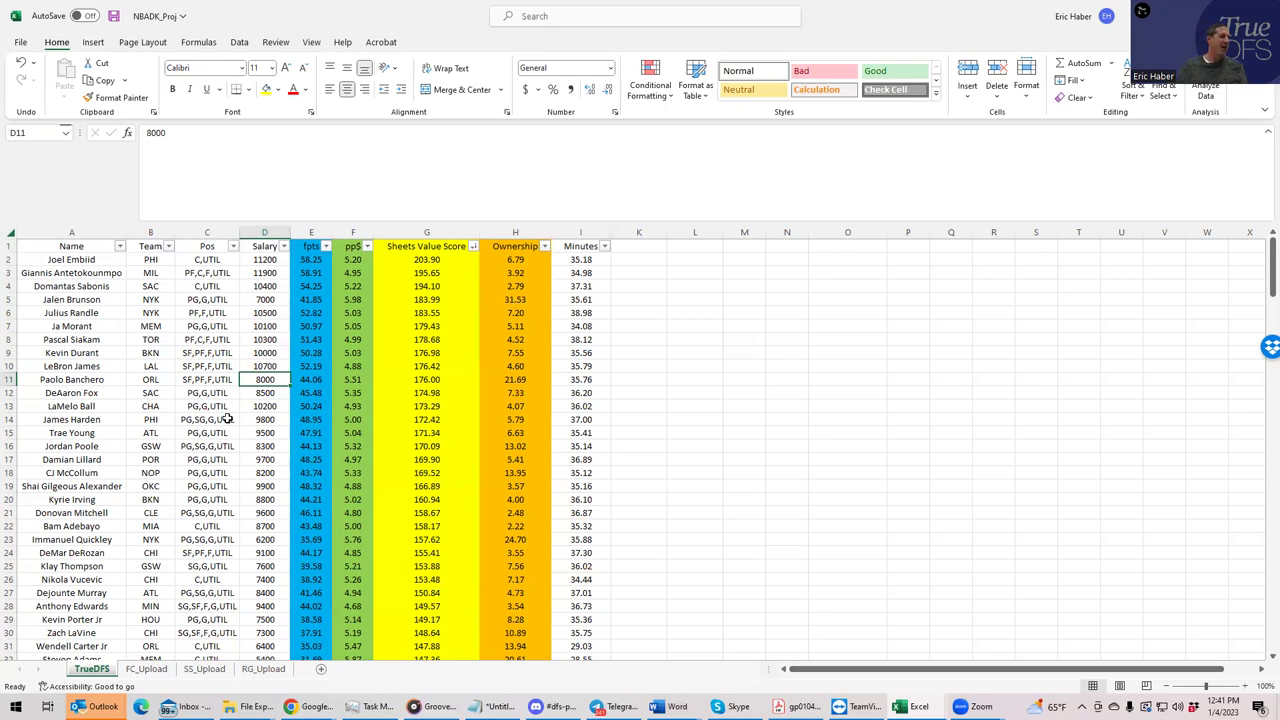
Examine Jordan Poole's salary and value score, plus the salaries of James Harden, Kyrie Irving, Donovan Mitchell, Immanuel Quickley and Klay Thompson
left_click(271, 420)
left_click(272, 446)
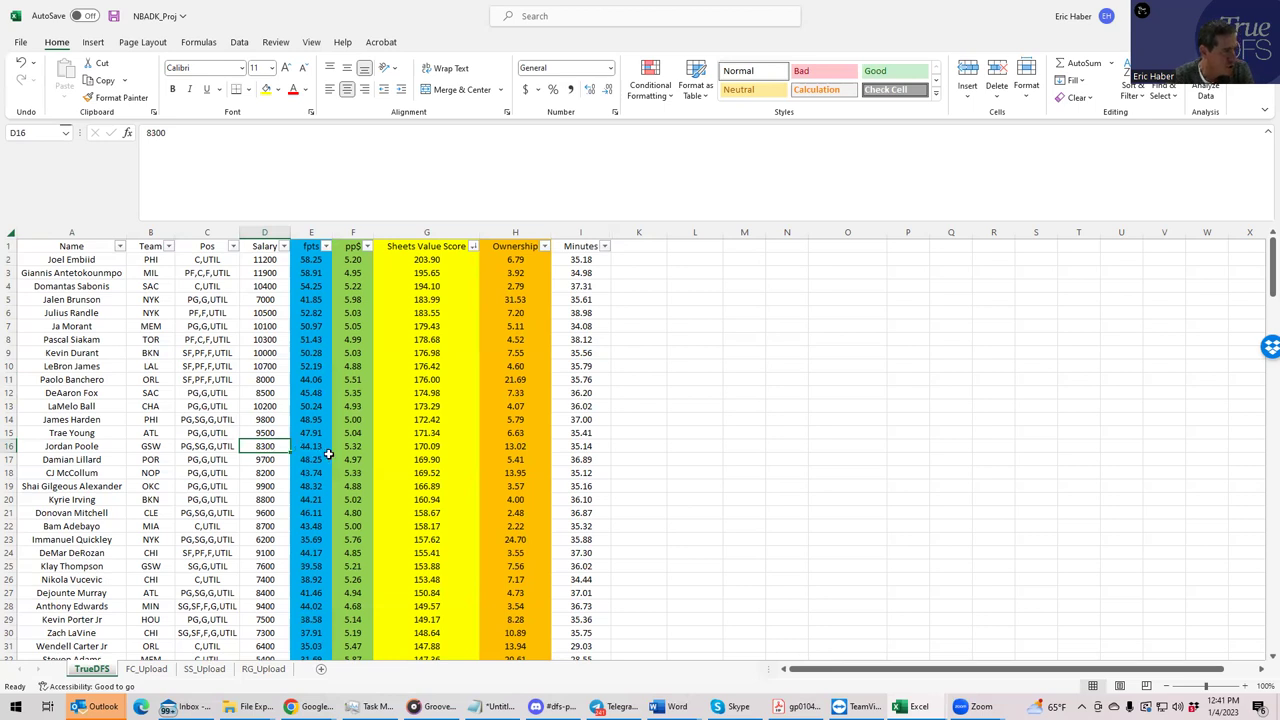
left_click(420, 447)
left_click(264, 448)
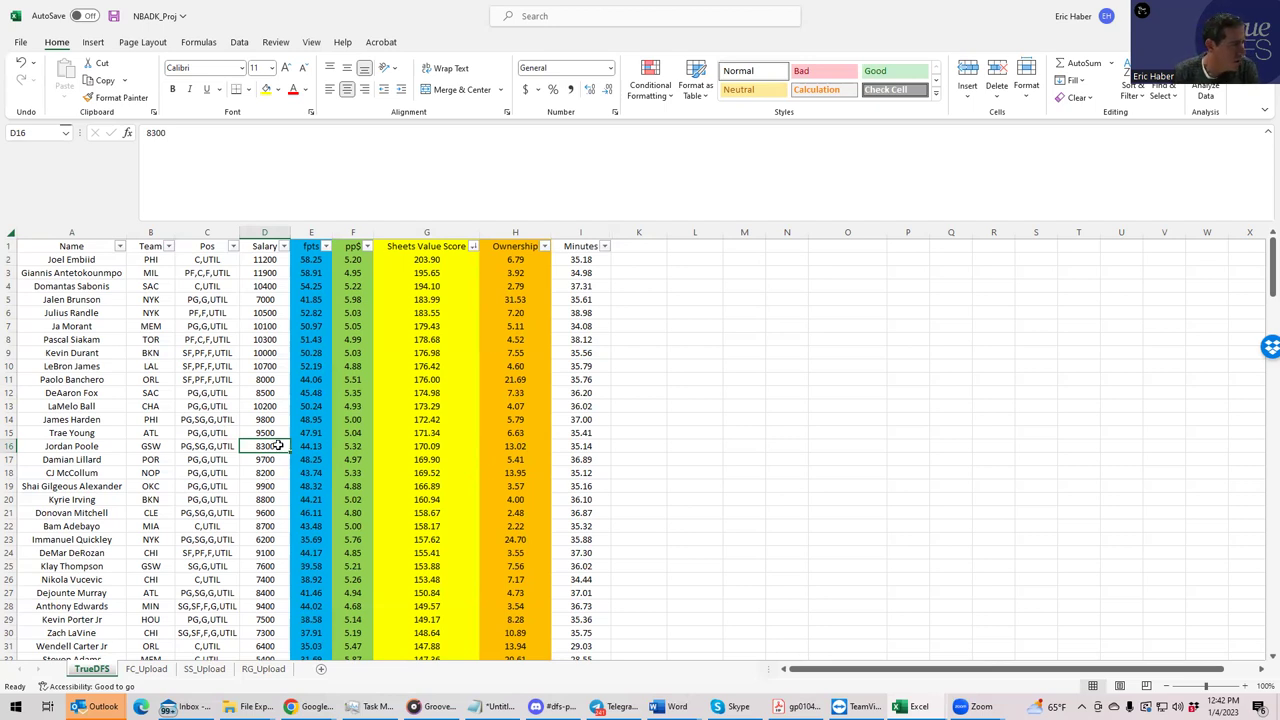
left_click(265, 499)
left_click(265, 513)
left_click(268, 539)
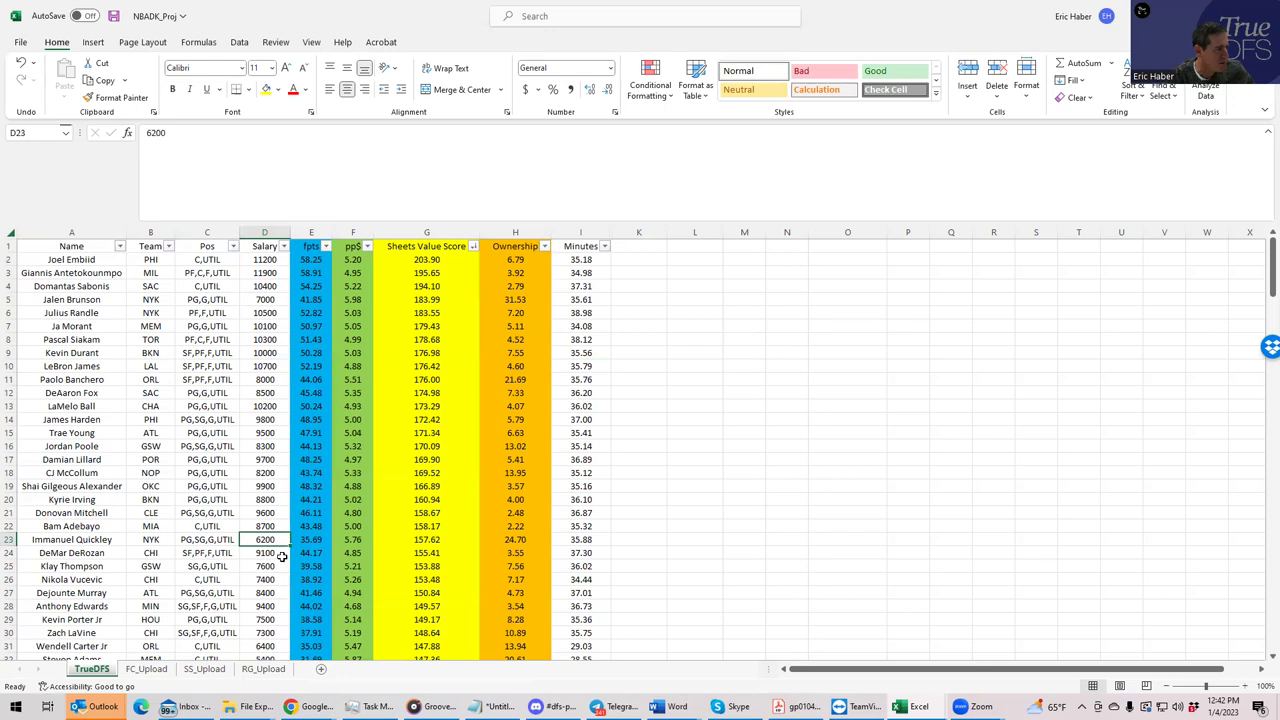
left_click(272, 566)
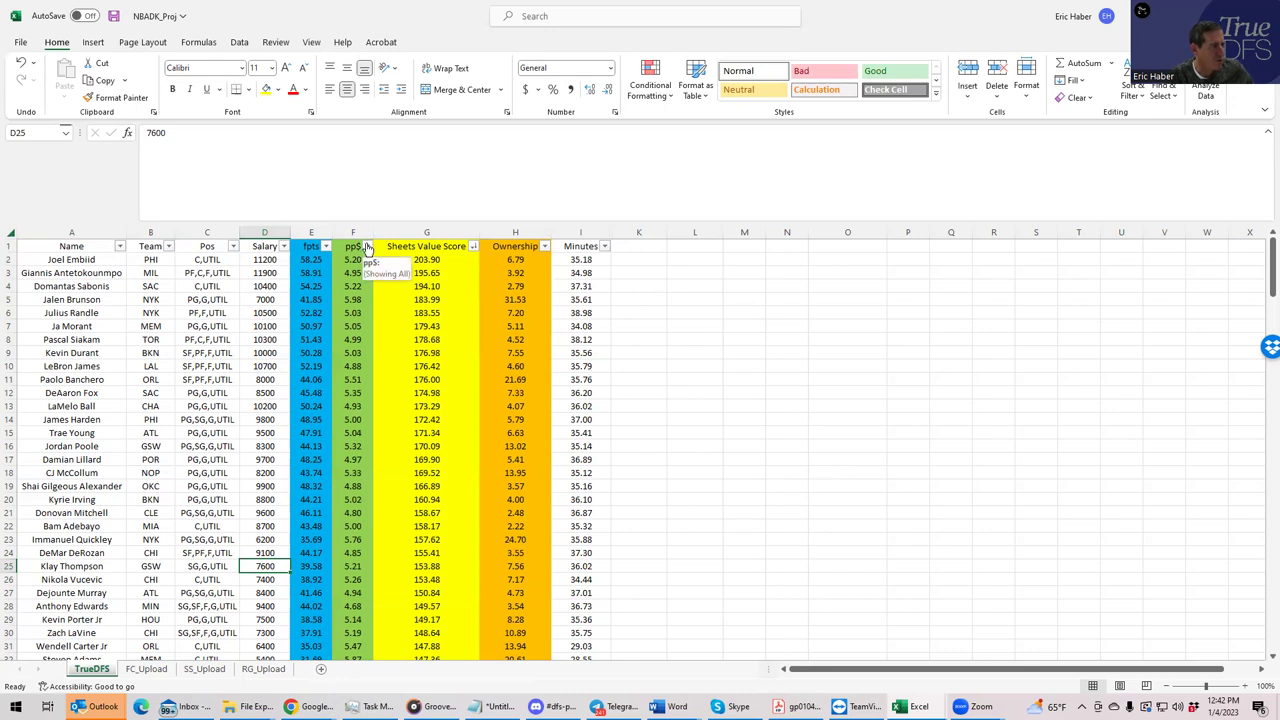
Sort the player projections by pp$ from largest to smallest
left_click(367, 246)
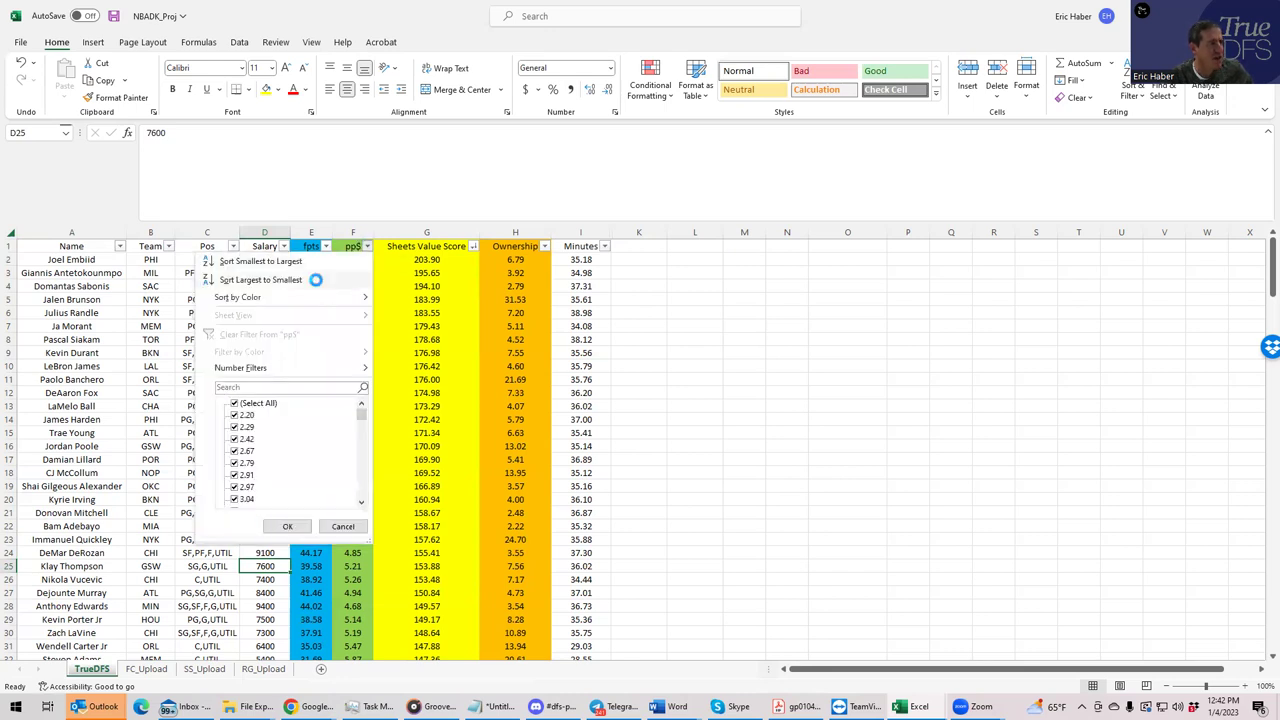
left_click(315, 281)
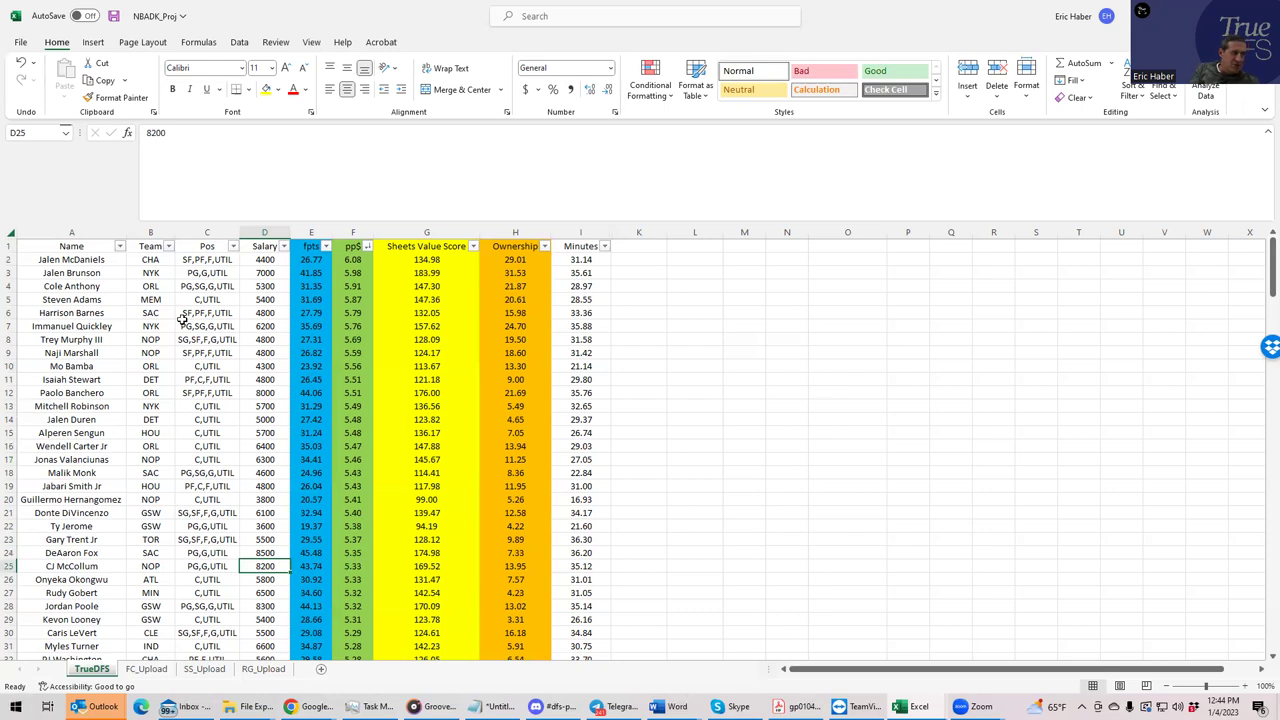
Review Jalen Brunson's salary, Cole Anthony's team and salary, and Immanuel Quickley's position eligibility among the best pp$ plays
left_click(260, 272)
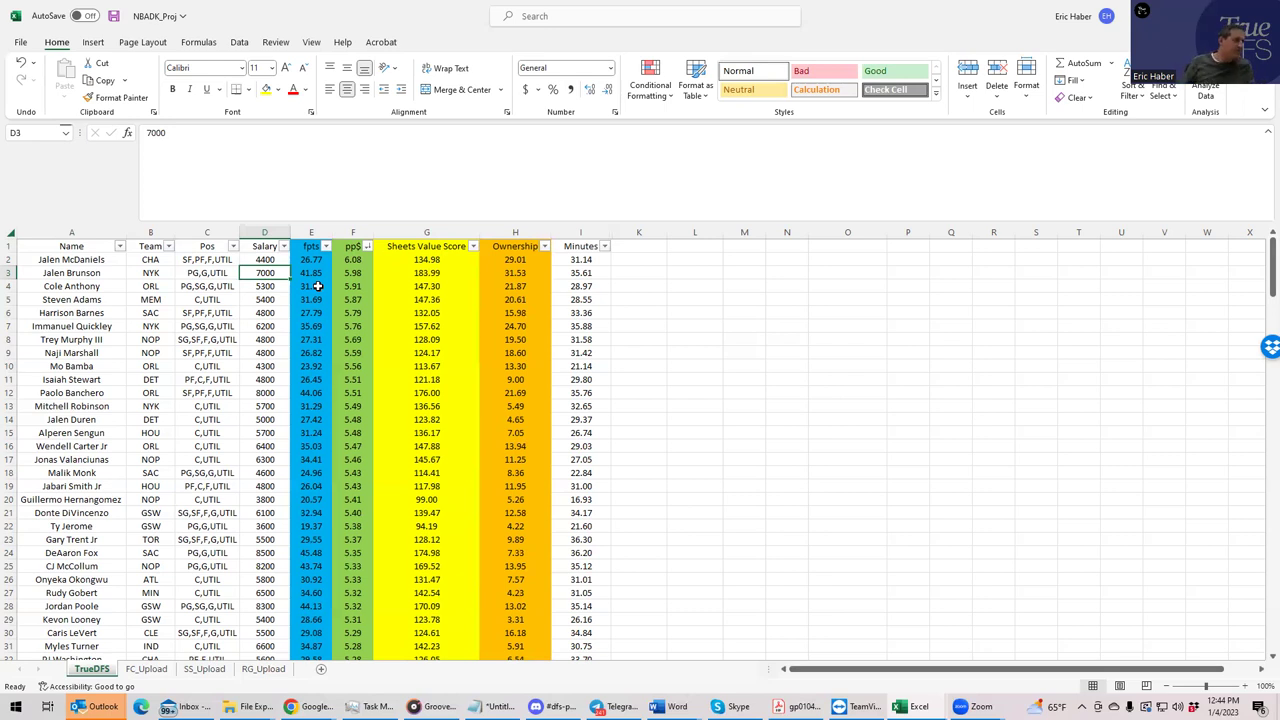
left_click(153, 285)
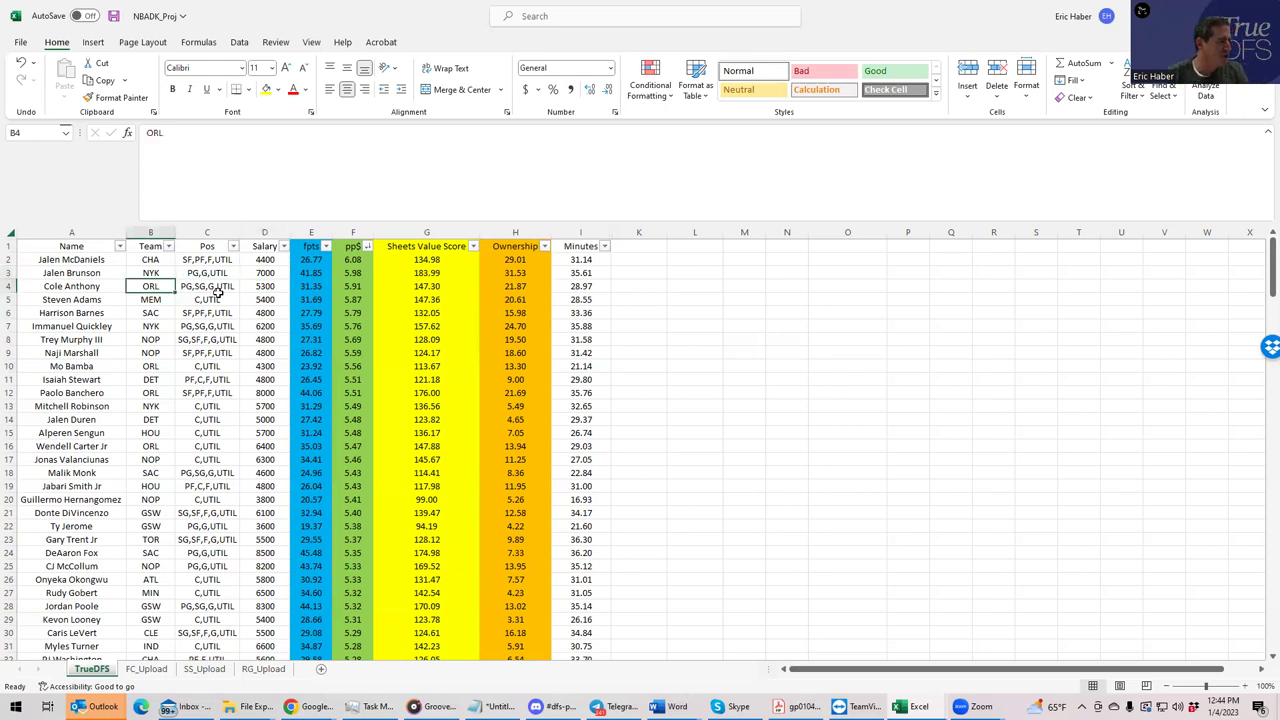
left_click(258, 288)
left_click(155, 287)
left_click(272, 284)
left_click(152, 285)
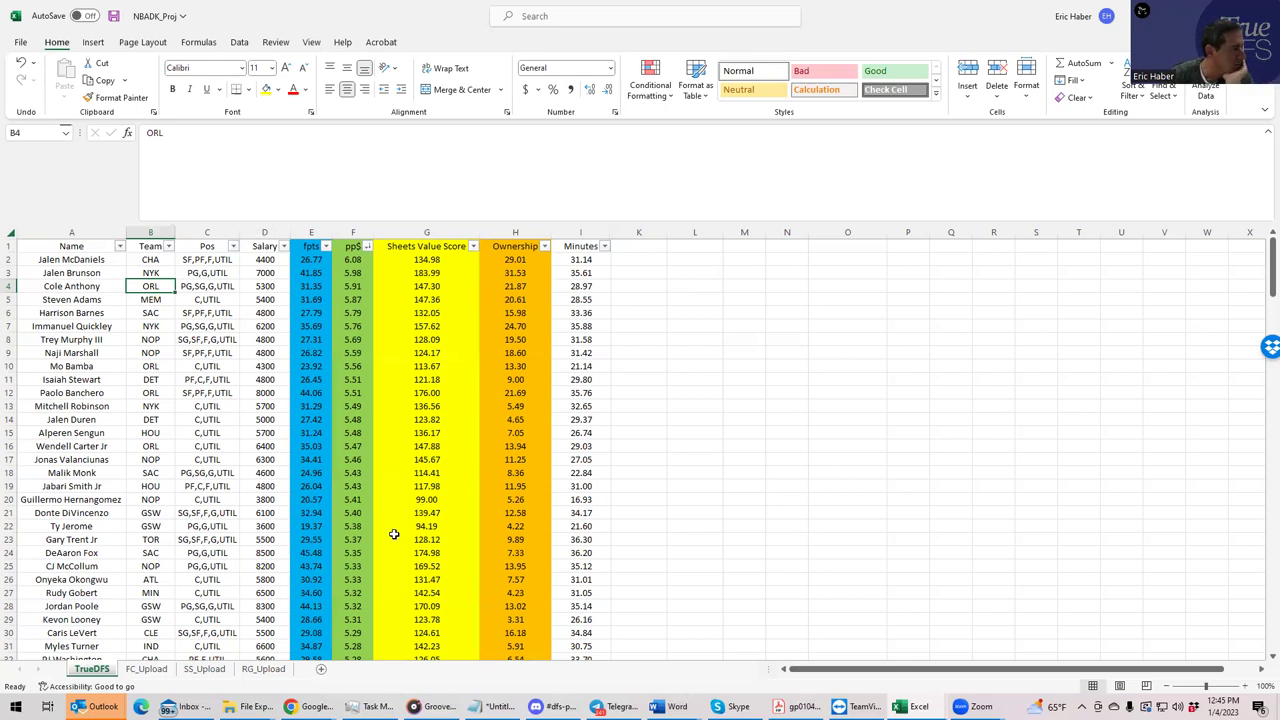
left_click(220, 327)
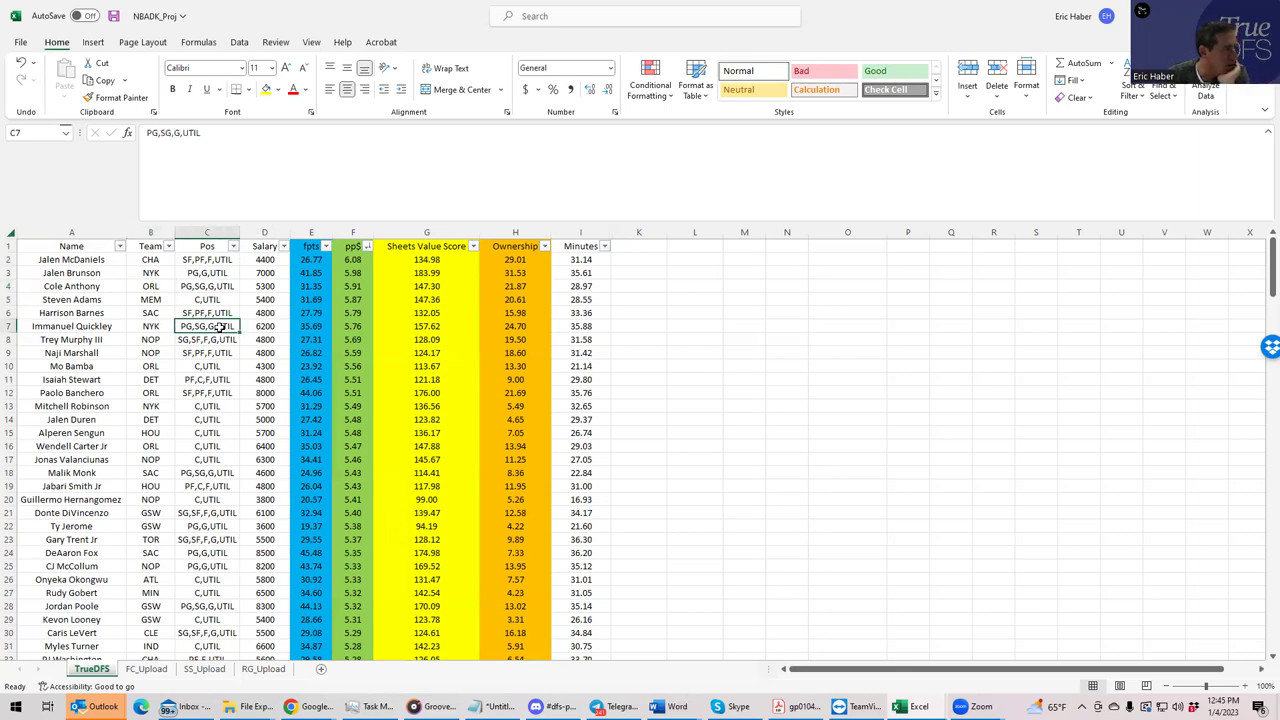
Check Immanuel Quickley's pp$ and salary and compare him with Jalen Brunson
left_click(272, 324)
left_click(353, 327)
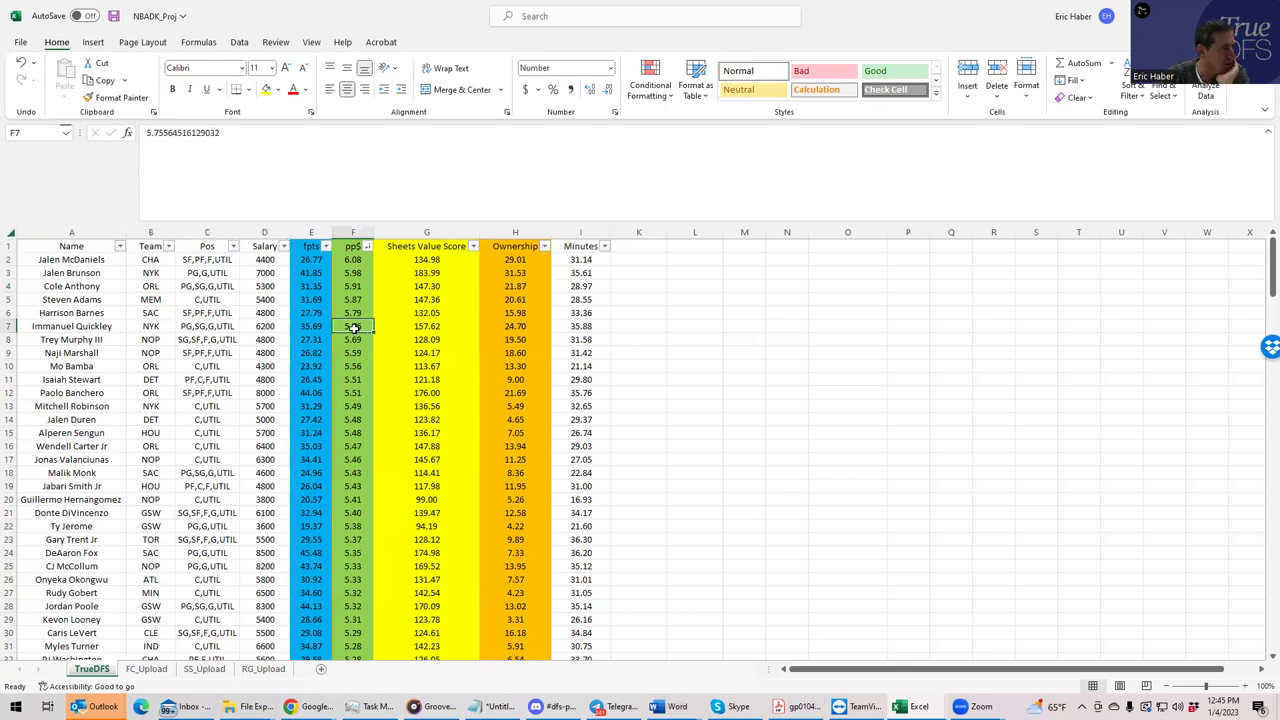
left_click(264, 325)
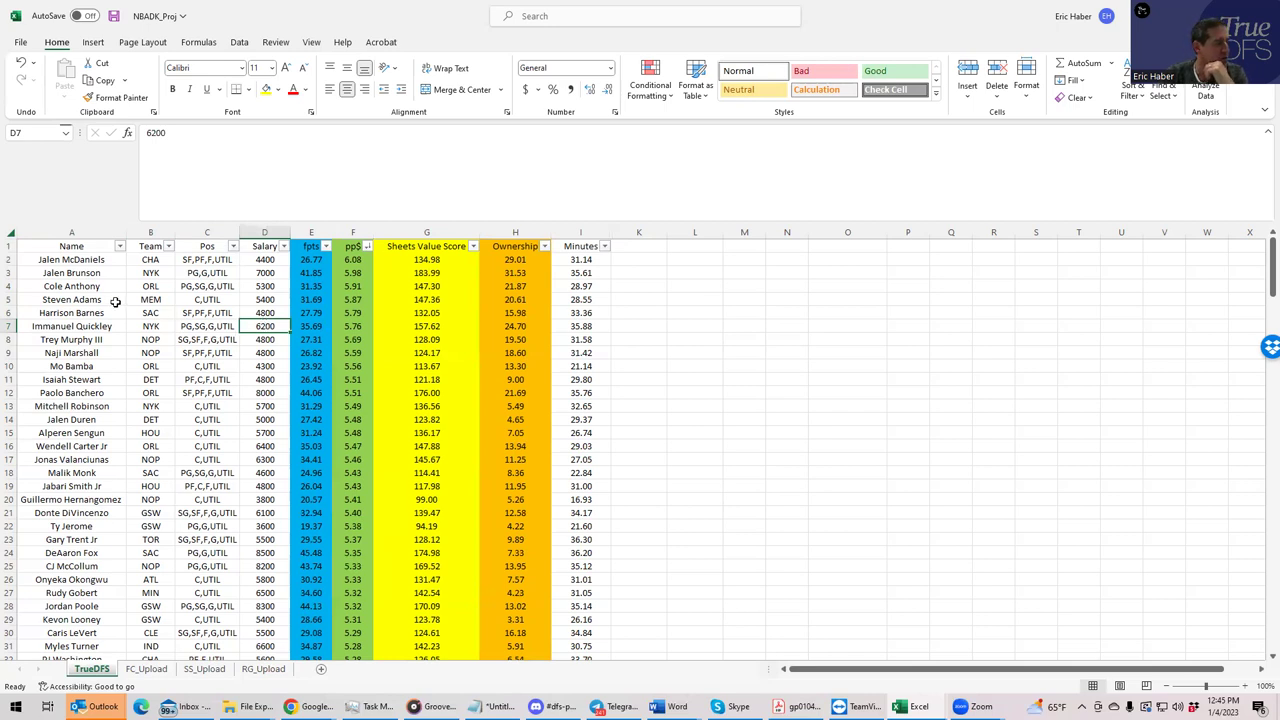
left_click(82, 272)
left_click(88, 329)
left_click(84, 273)
left_click(82, 326)
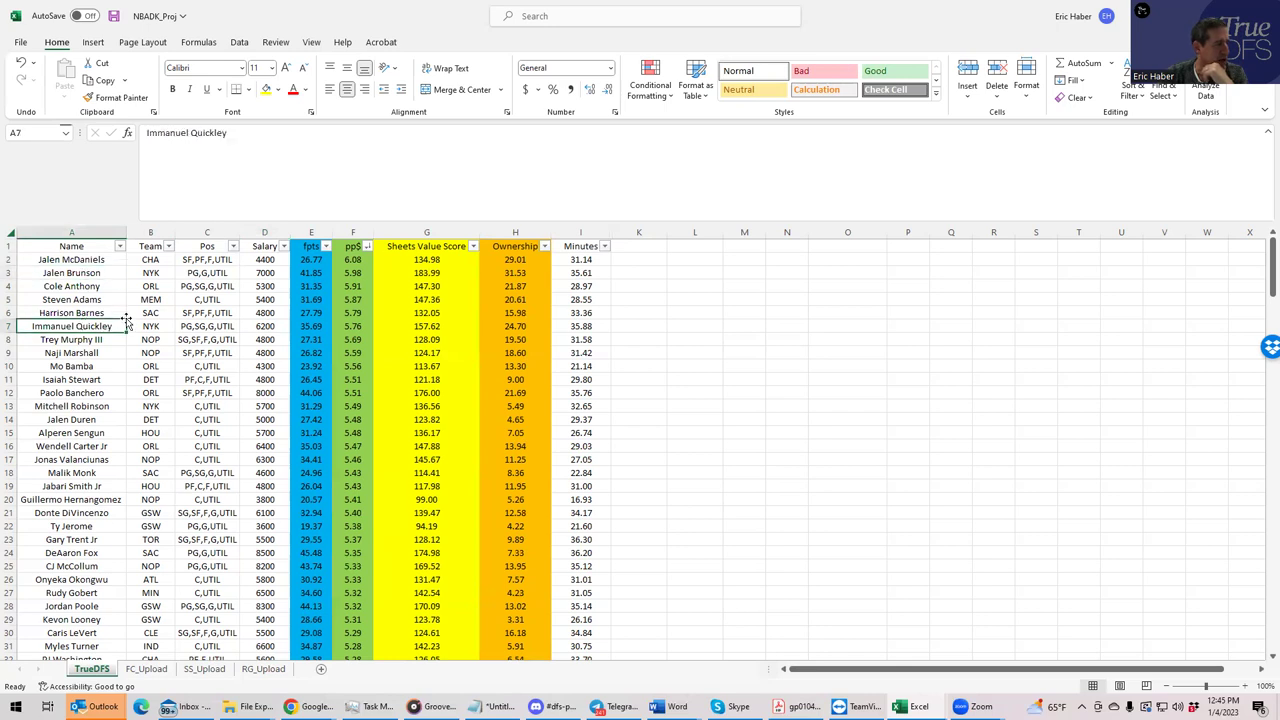
left_click(91, 272)
left_click(89, 324)
Examine the salaries and pp$ of Trey Murphy III, Naji Marshall and Mo Bamba, plus Mitchell Robinson's salary
left_click(76, 339)
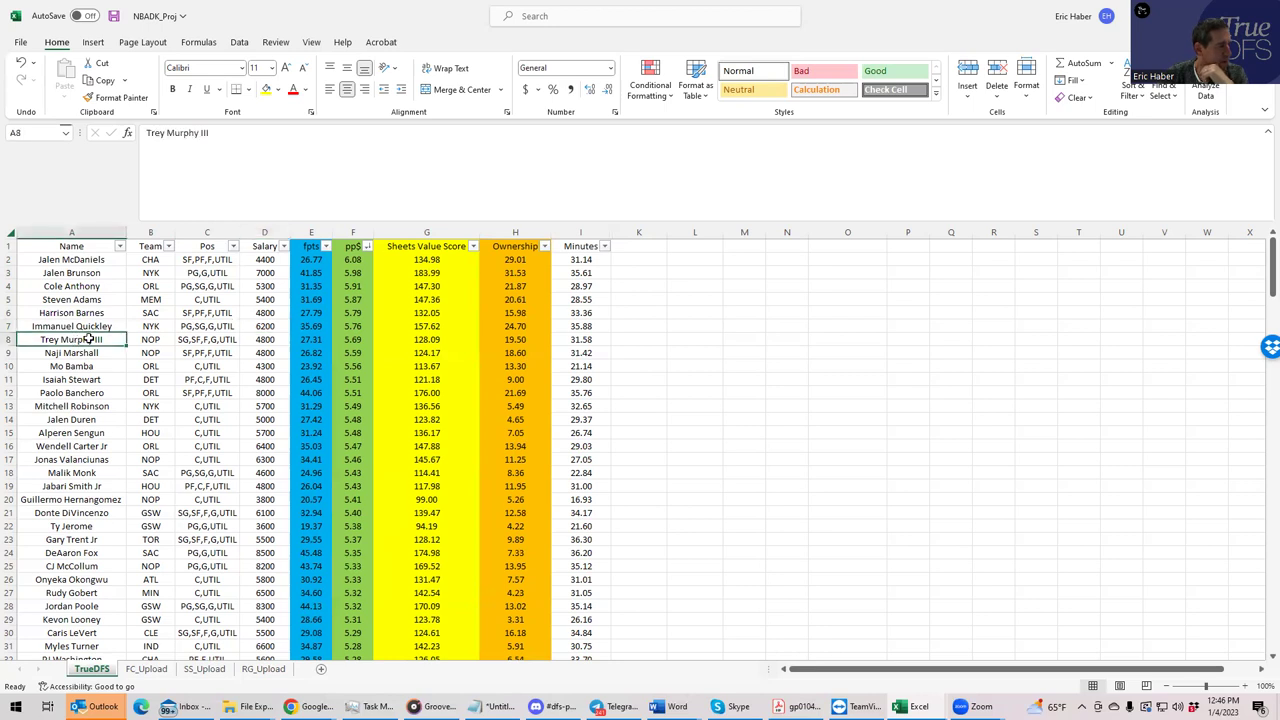
left_click(262, 343)
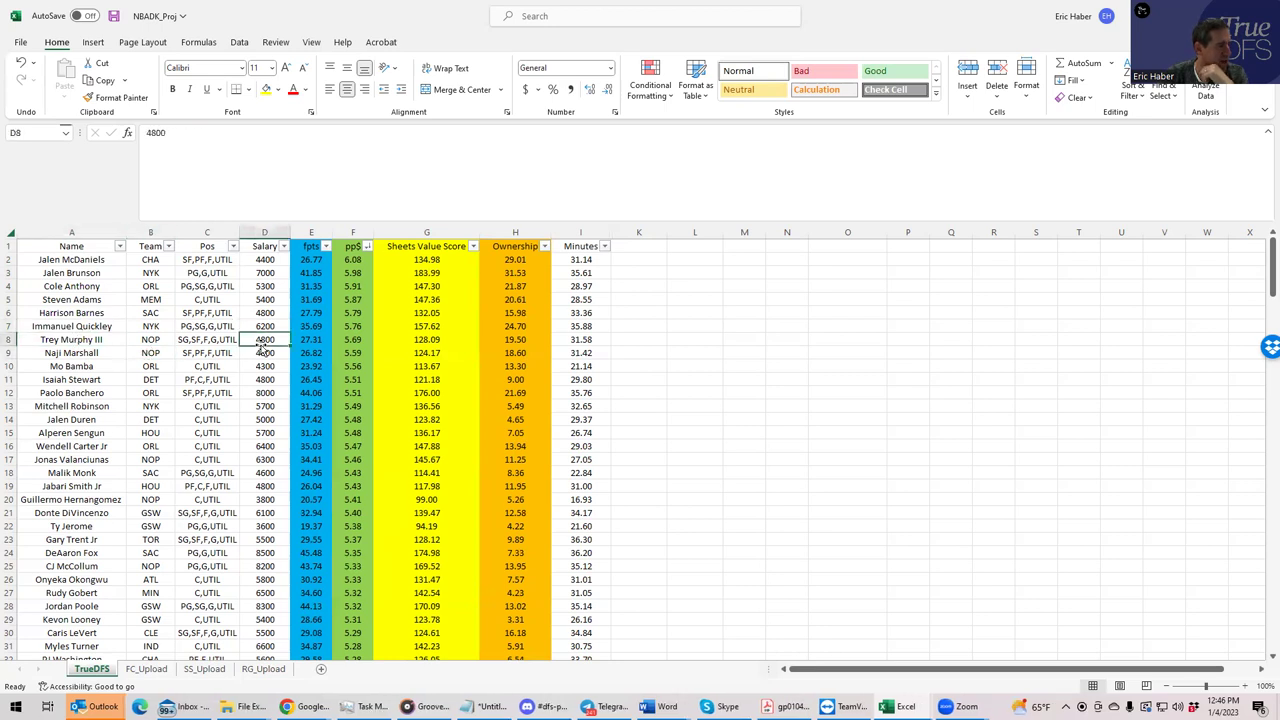
left_click(264, 353)
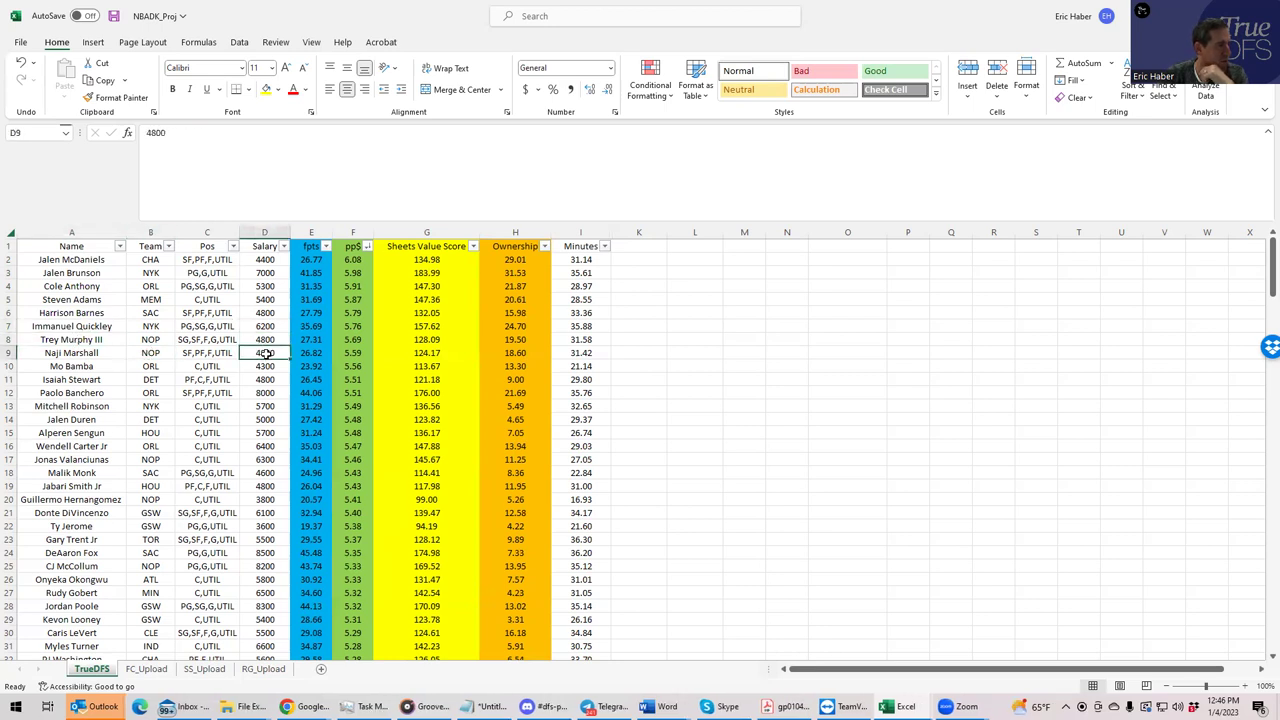
left_click(352, 349)
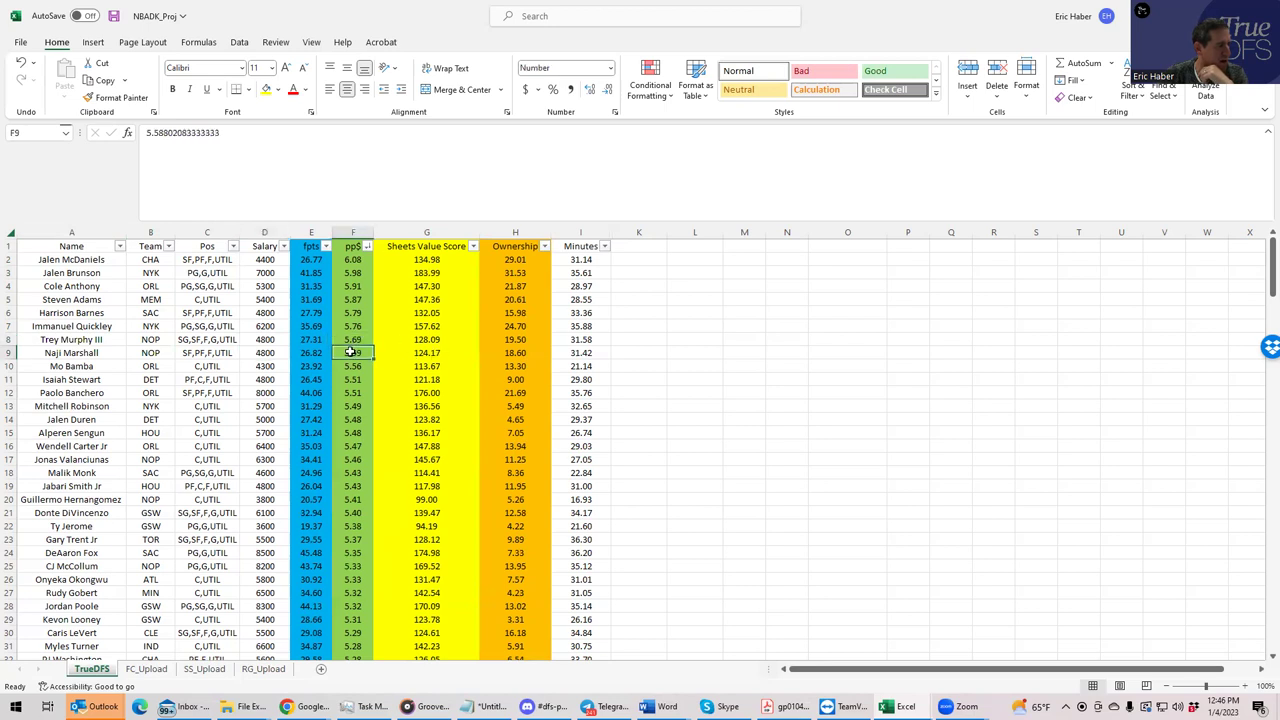
left_click(352, 340)
left_click(352, 353)
left_click(352, 366)
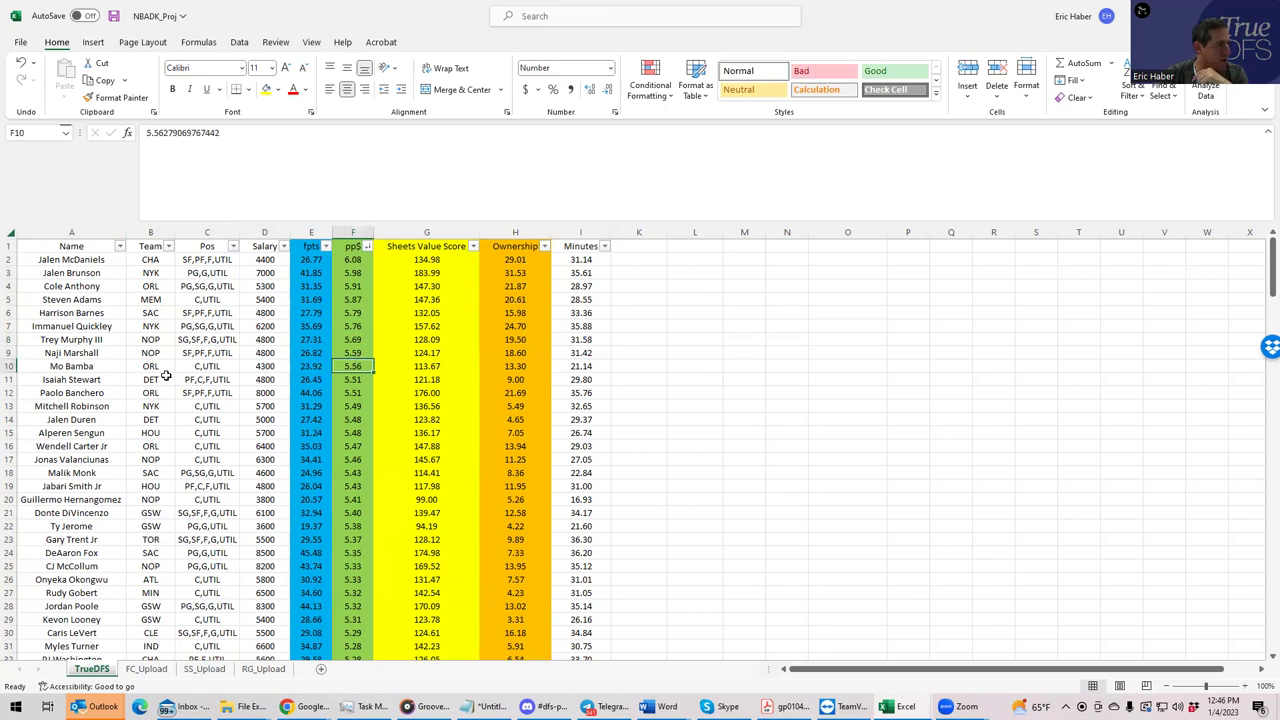
left_click(267, 368)
left_click(356, 367)
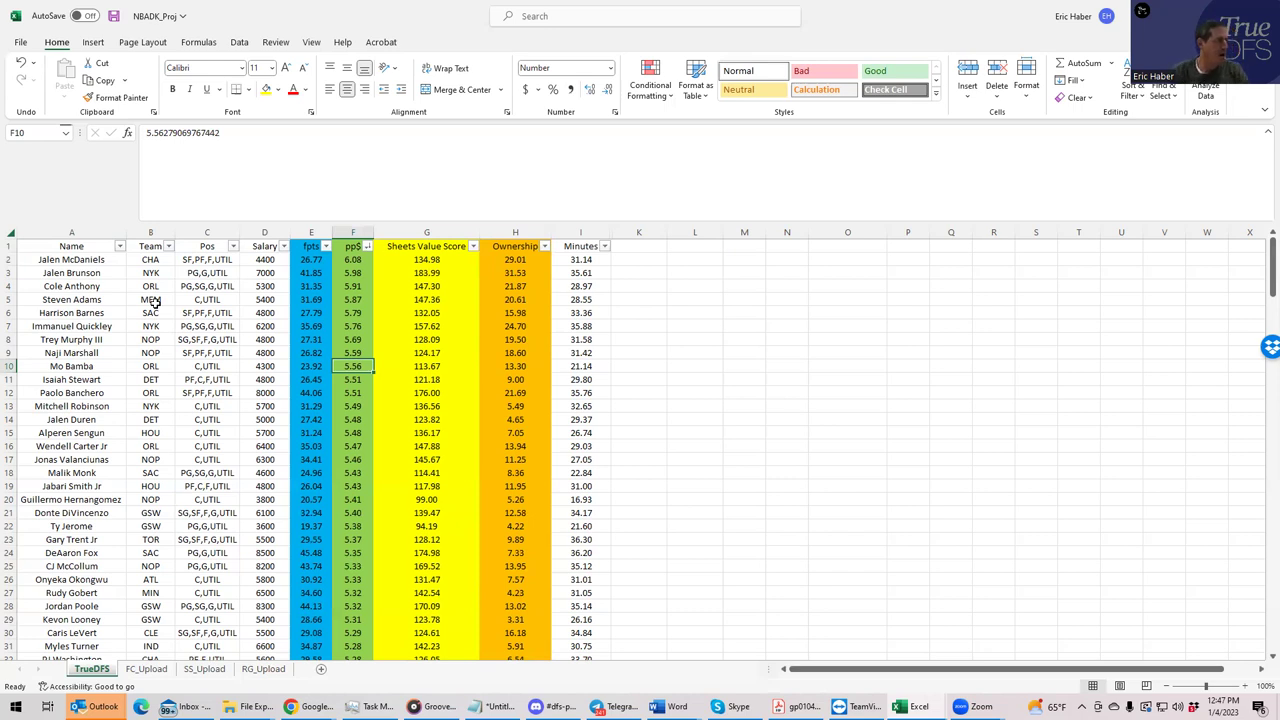
left_click(248, 406)
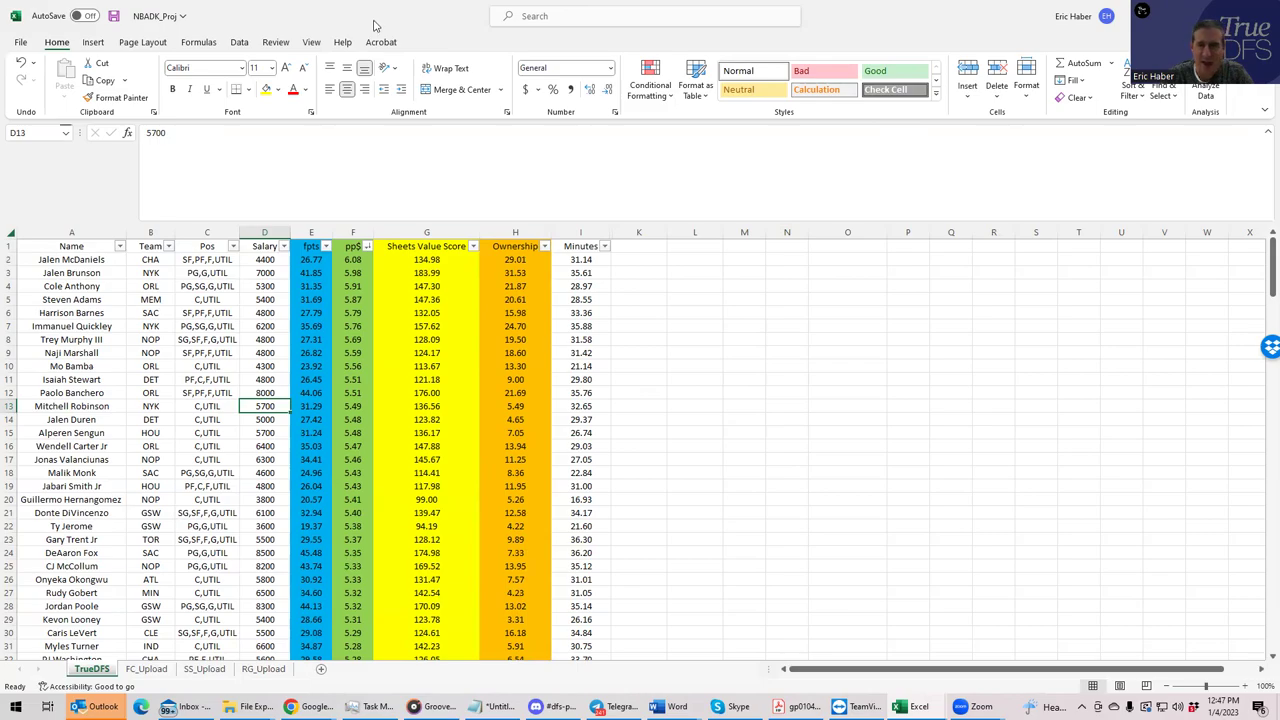
Switch to the DraftKings contest page in Chrome and add J. Brunson from the SAS @ NYK game at PG
key("alt+Tab")
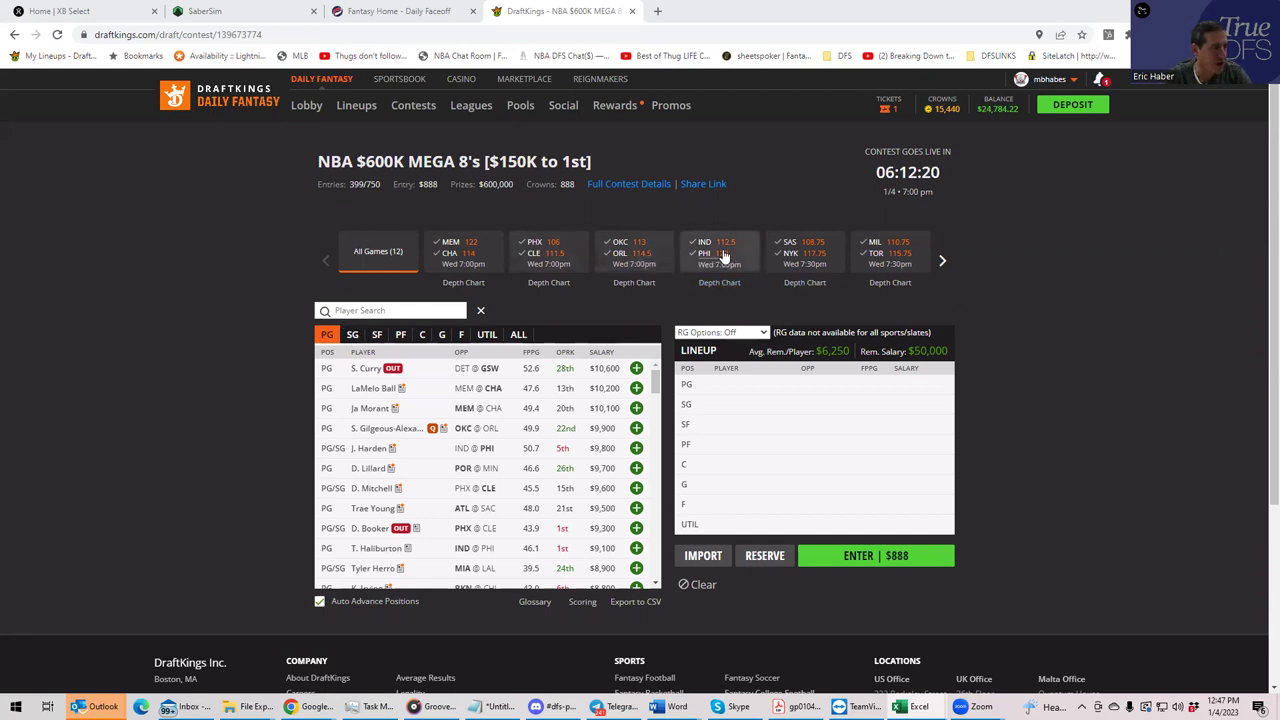
left_click(805, 258)
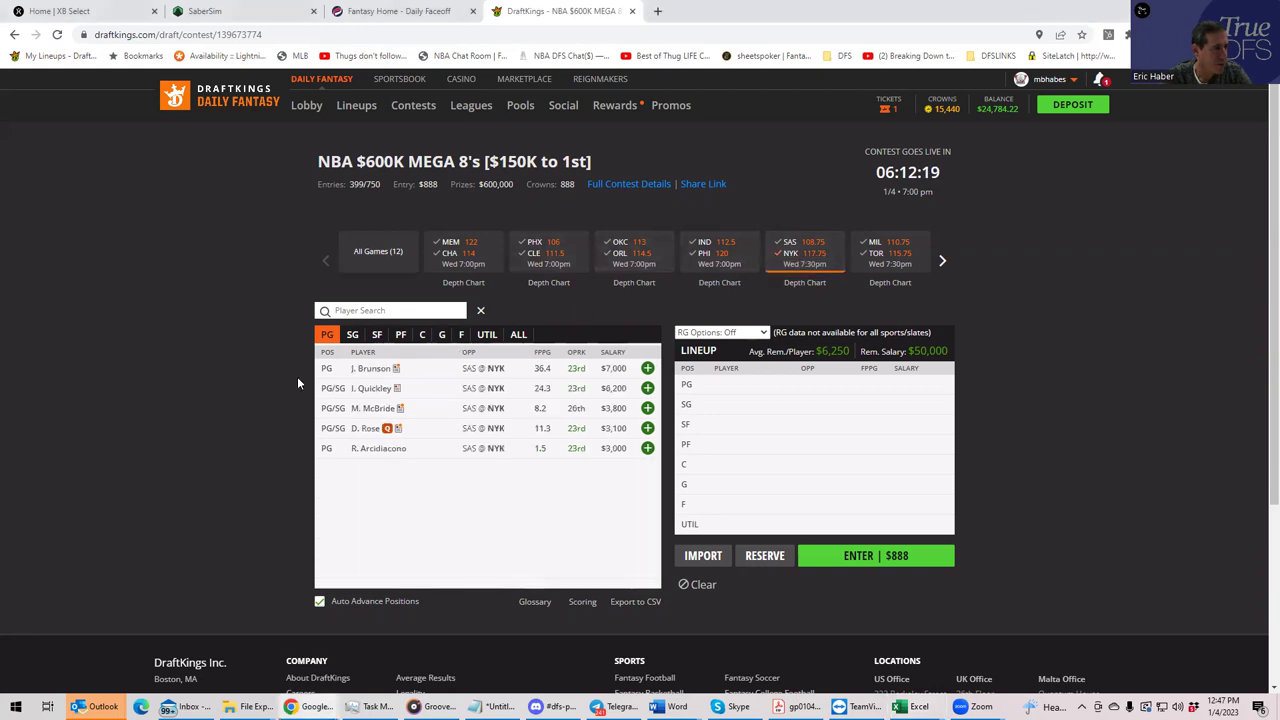
left_click(647, 368)
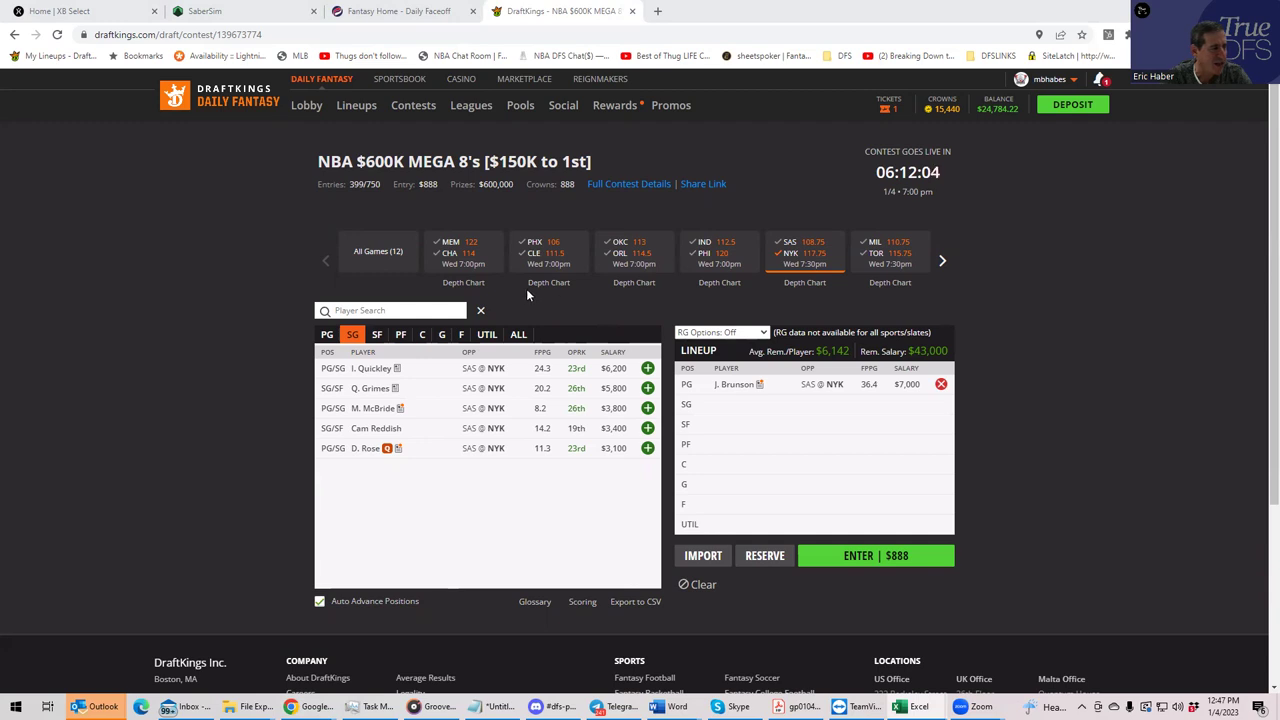
Include the OKC @ ORL game in the player pool and add P. Banchero to the lineup at SF
left_click(617, 252)
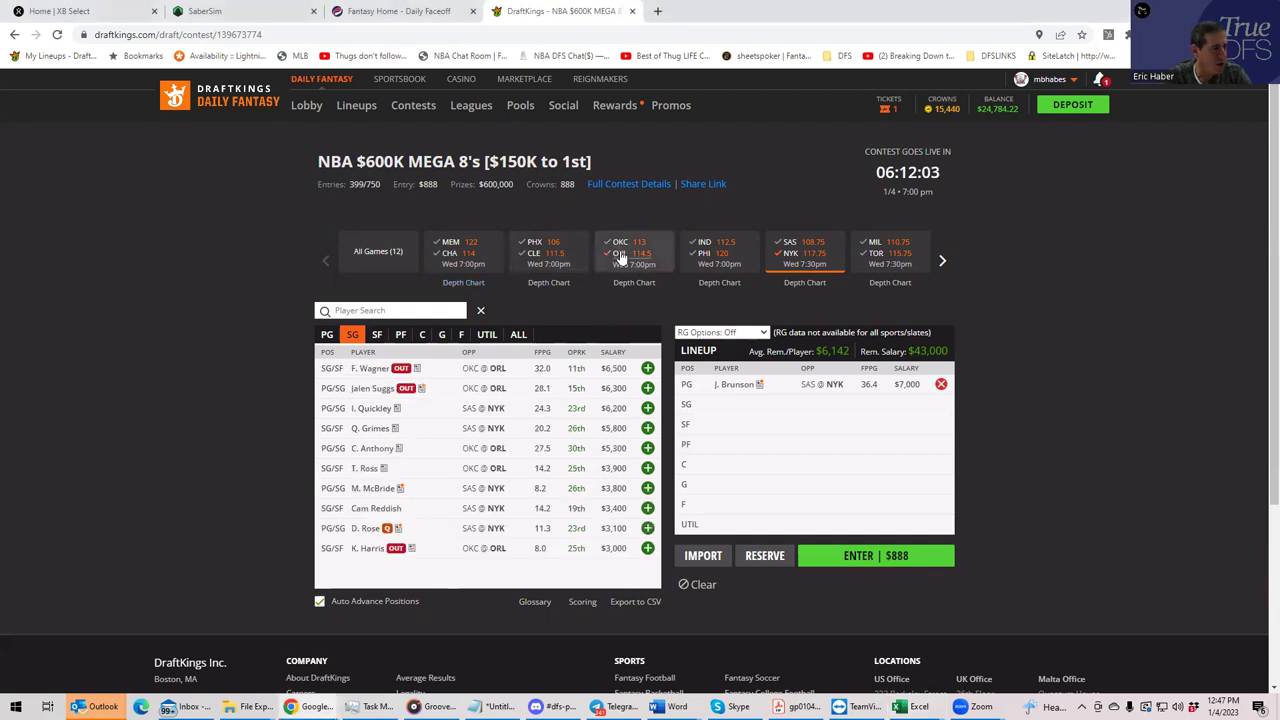
left_click(400, 335)
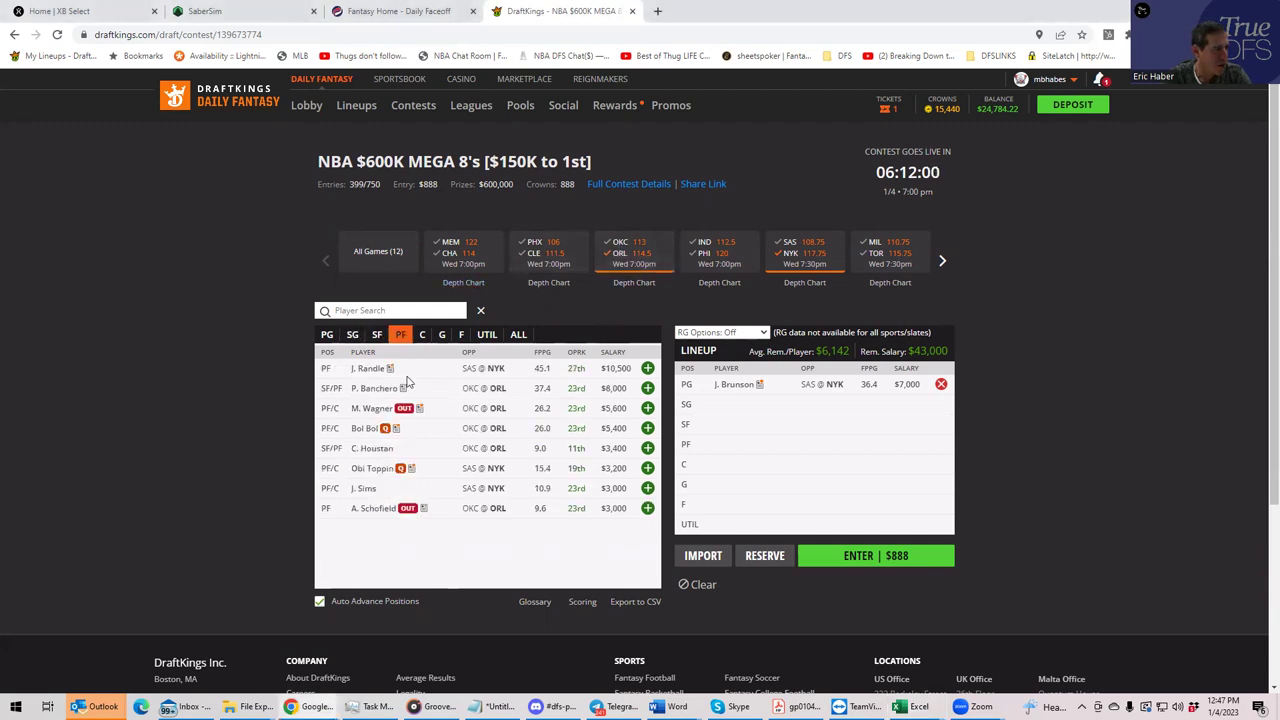
left_click(378, 334)
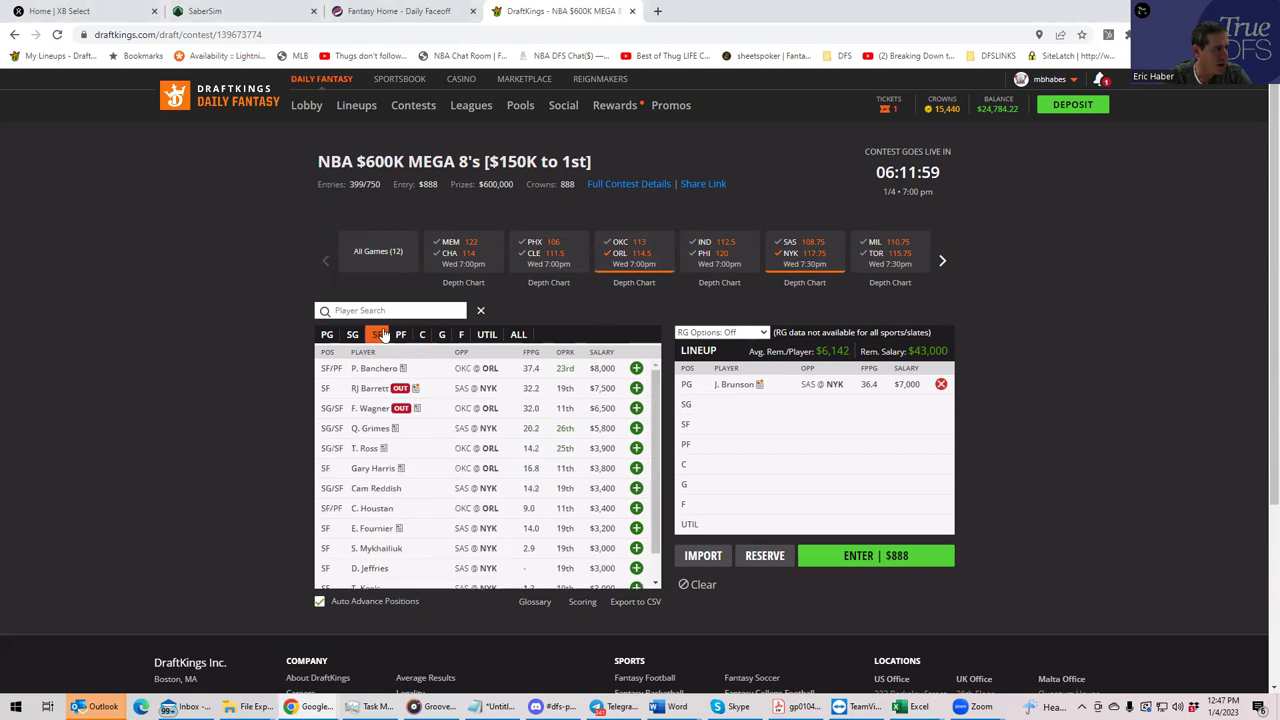
left_click(635, 368)
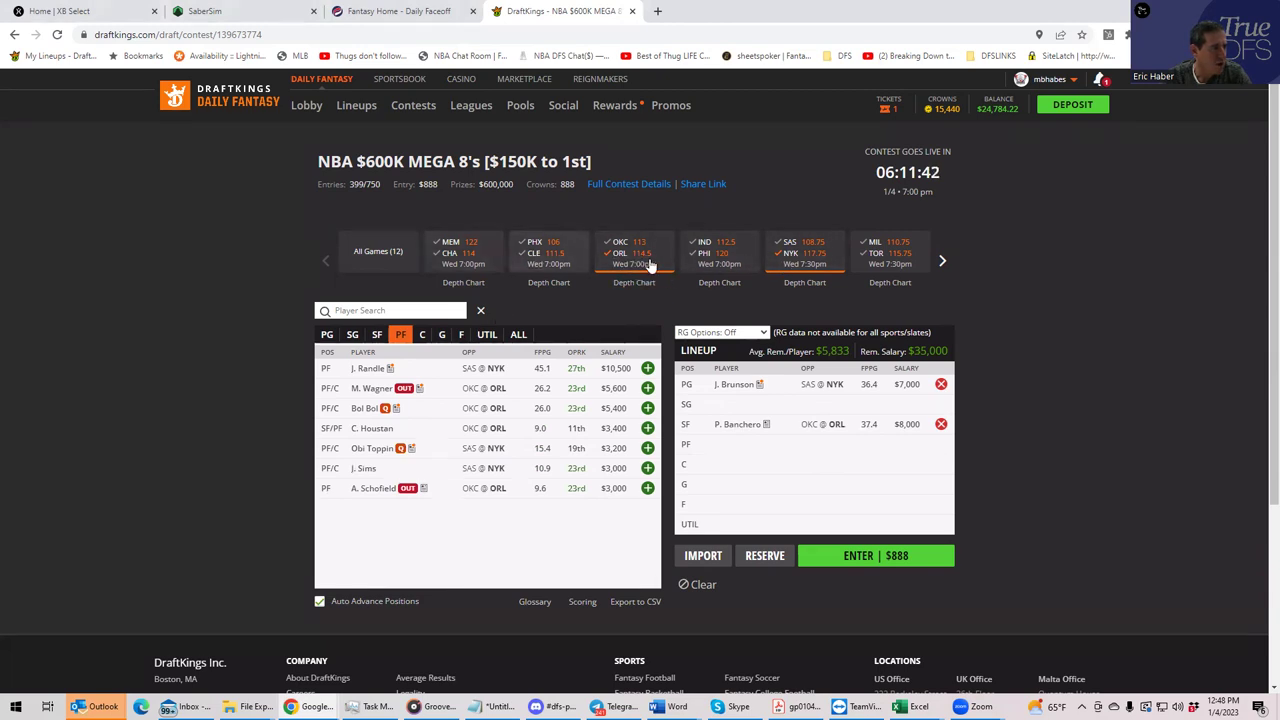
Limit the player pool to the MEM @ CHA game and add J. McDaniels to the lineup at PF
left_click(451, 259)
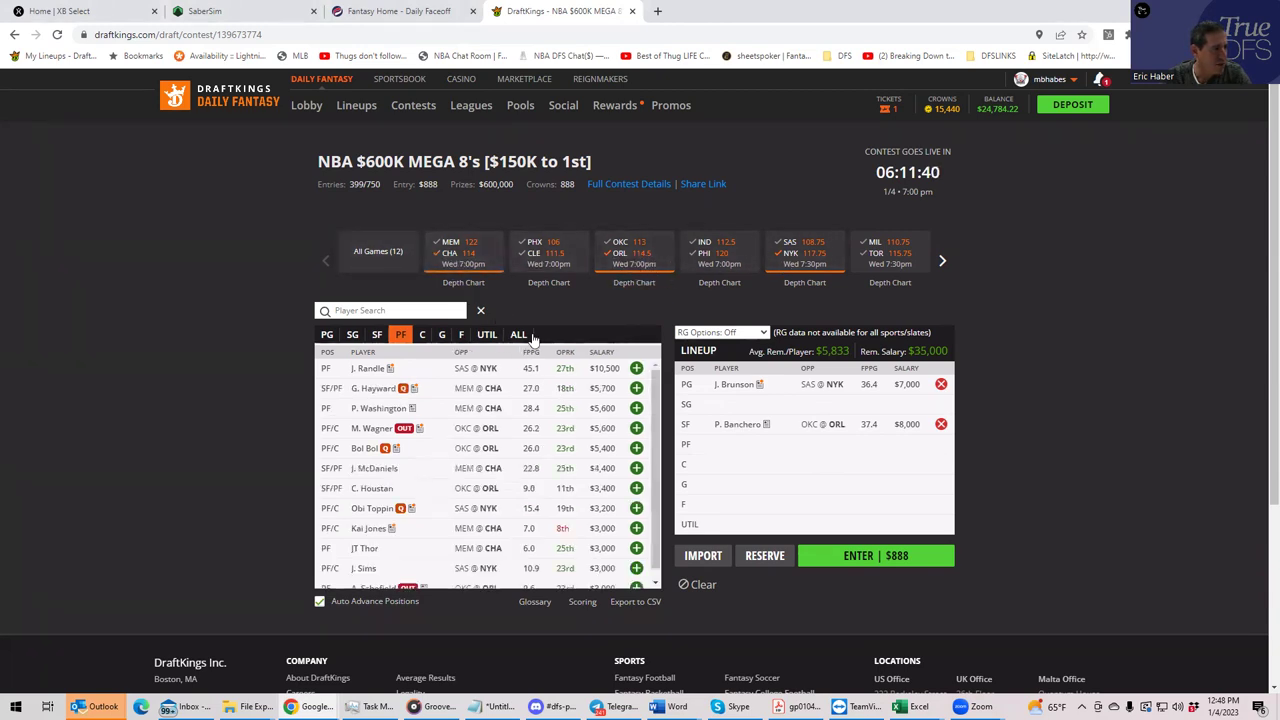
left_click(622, 262)
left_click(786, 258)
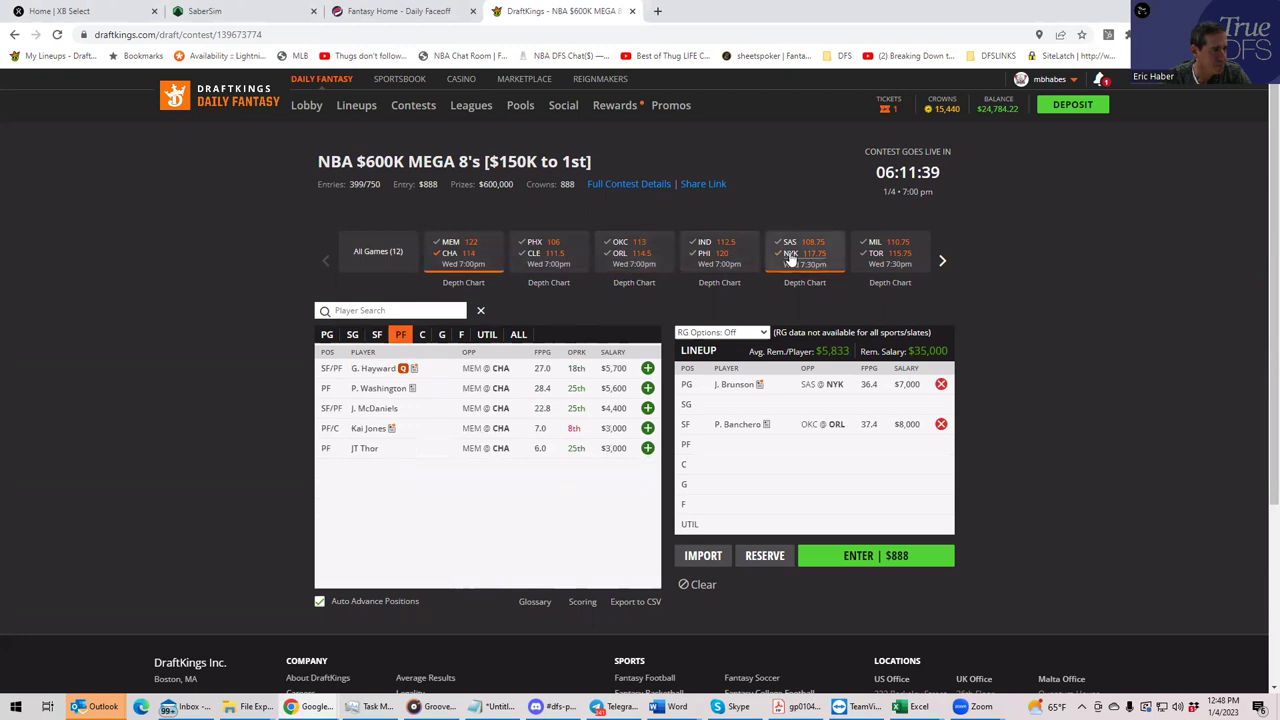
left_click(648, 408)
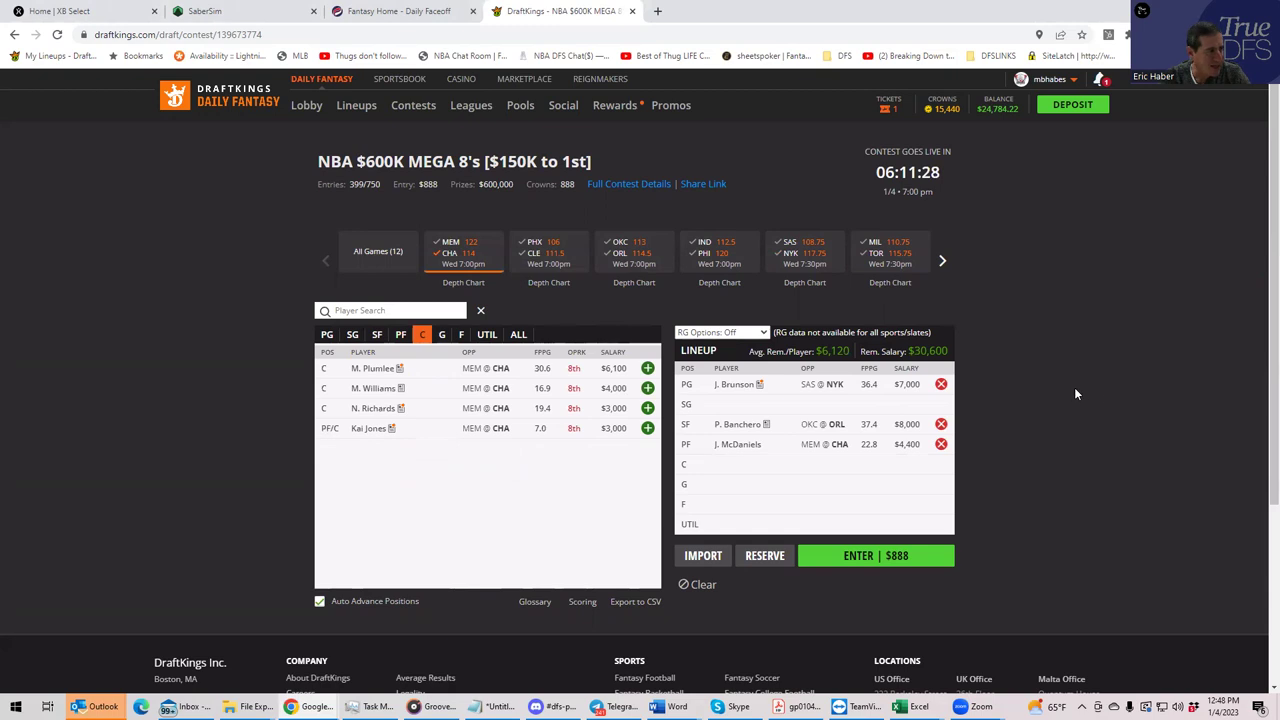
Replace the MEM @ CHA game filter with ATL @ SAC and add D. Sabonis to the lineup at C
left_click(453, 258)
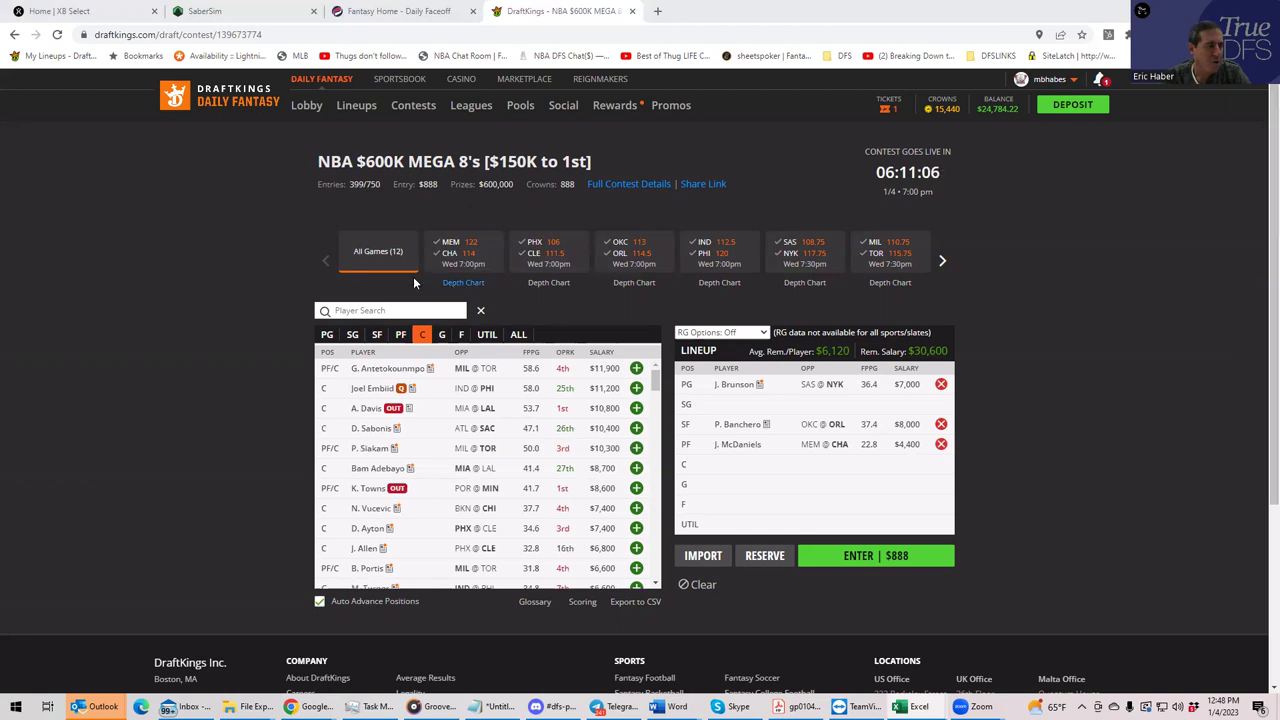
left_click(940, 263)
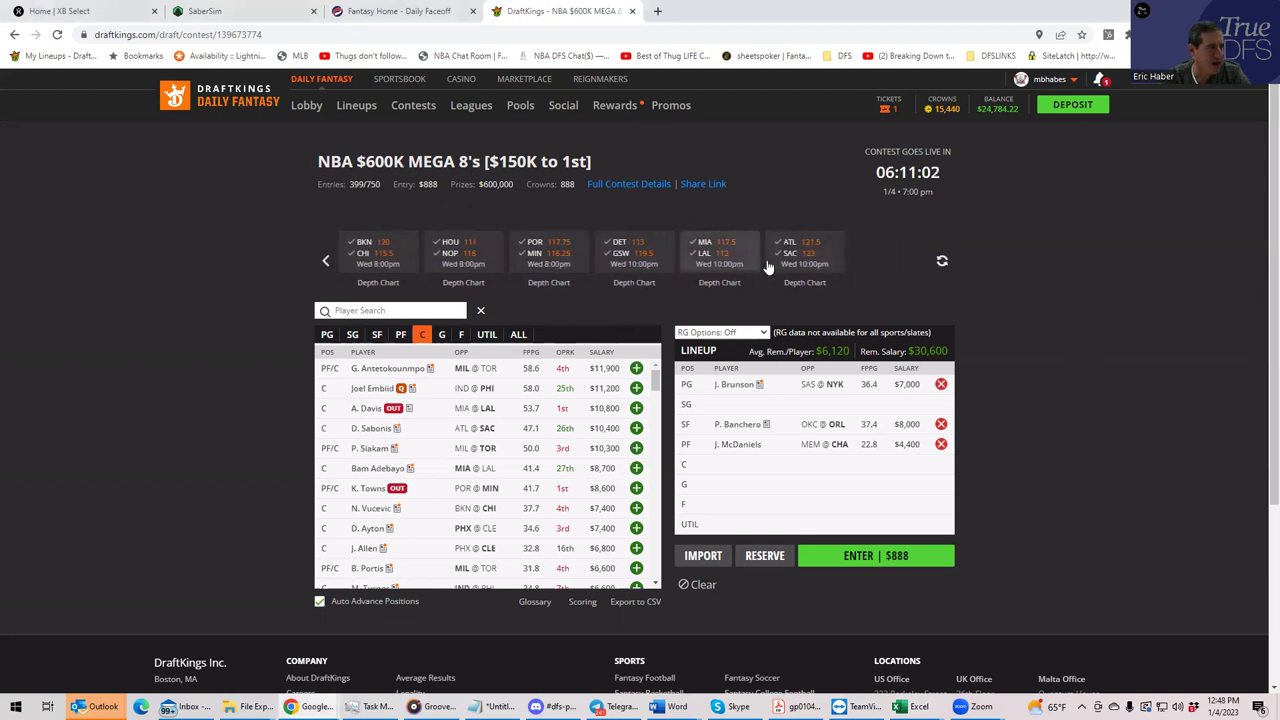
left_click(791, 252)
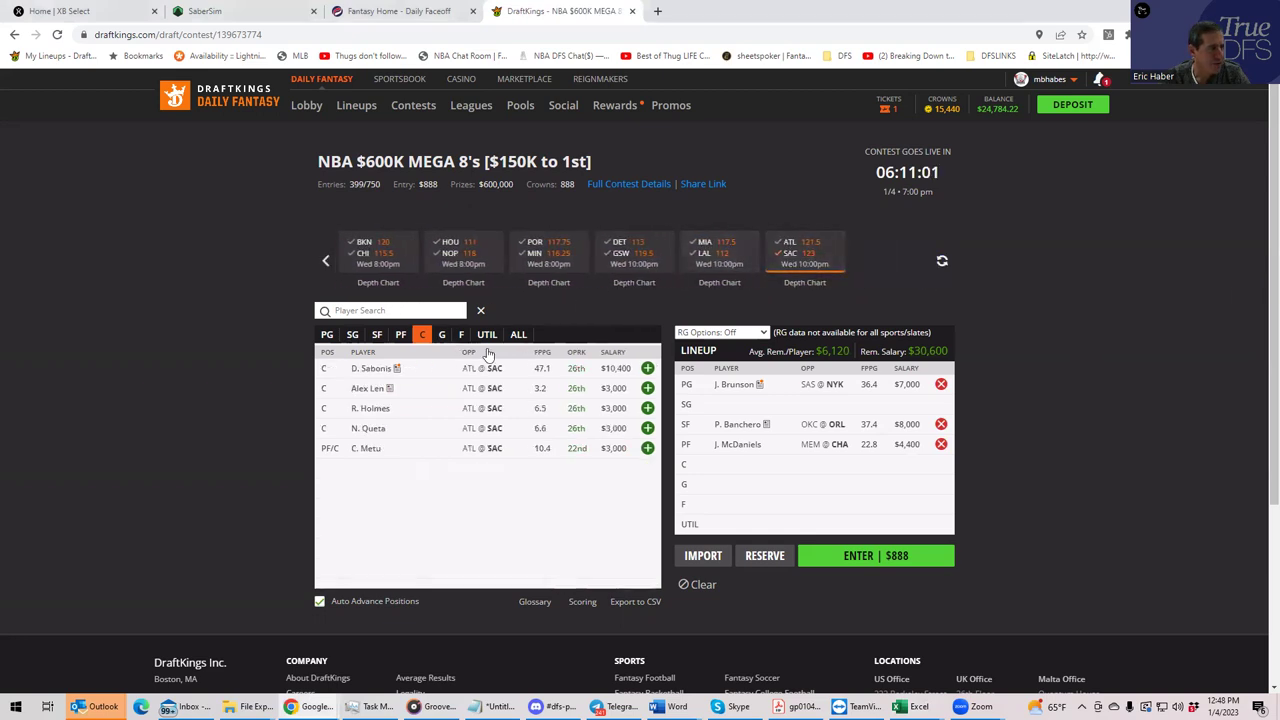
left_click(648, 369)
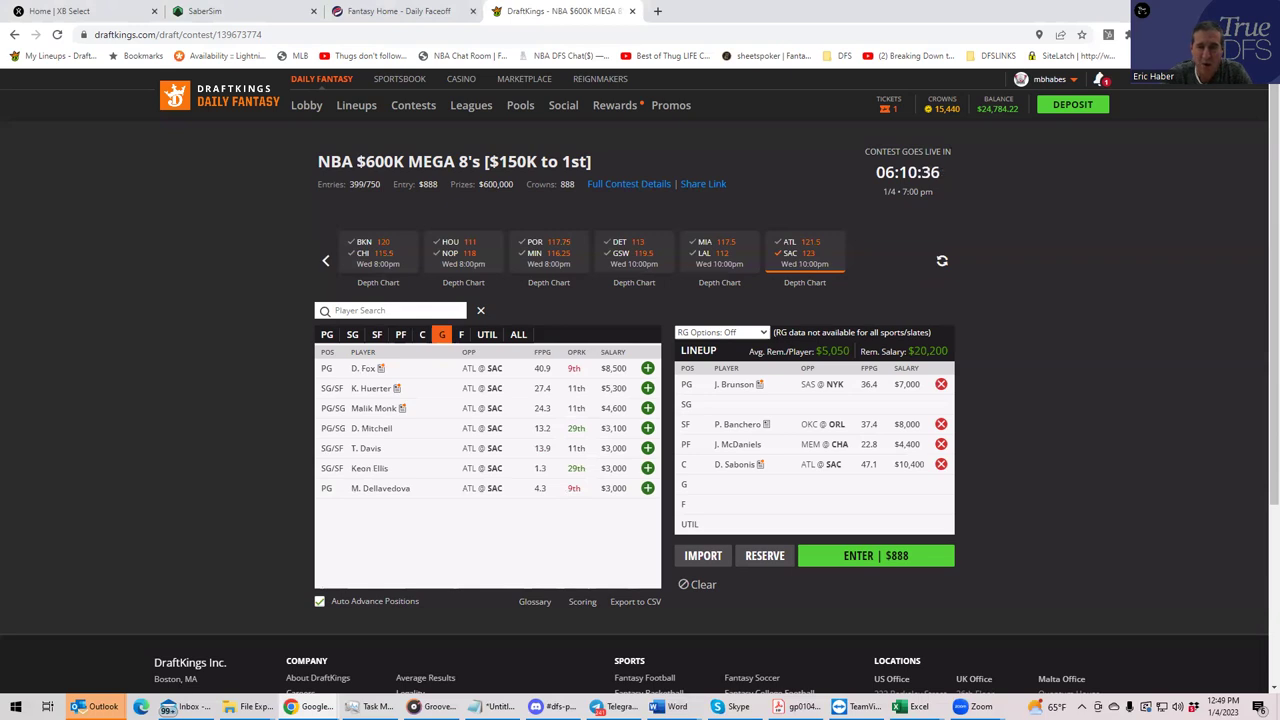
Switch to the Excel projections, maximize the window and sort the players by pp$ from largest to smallest
key("alt+Tab")
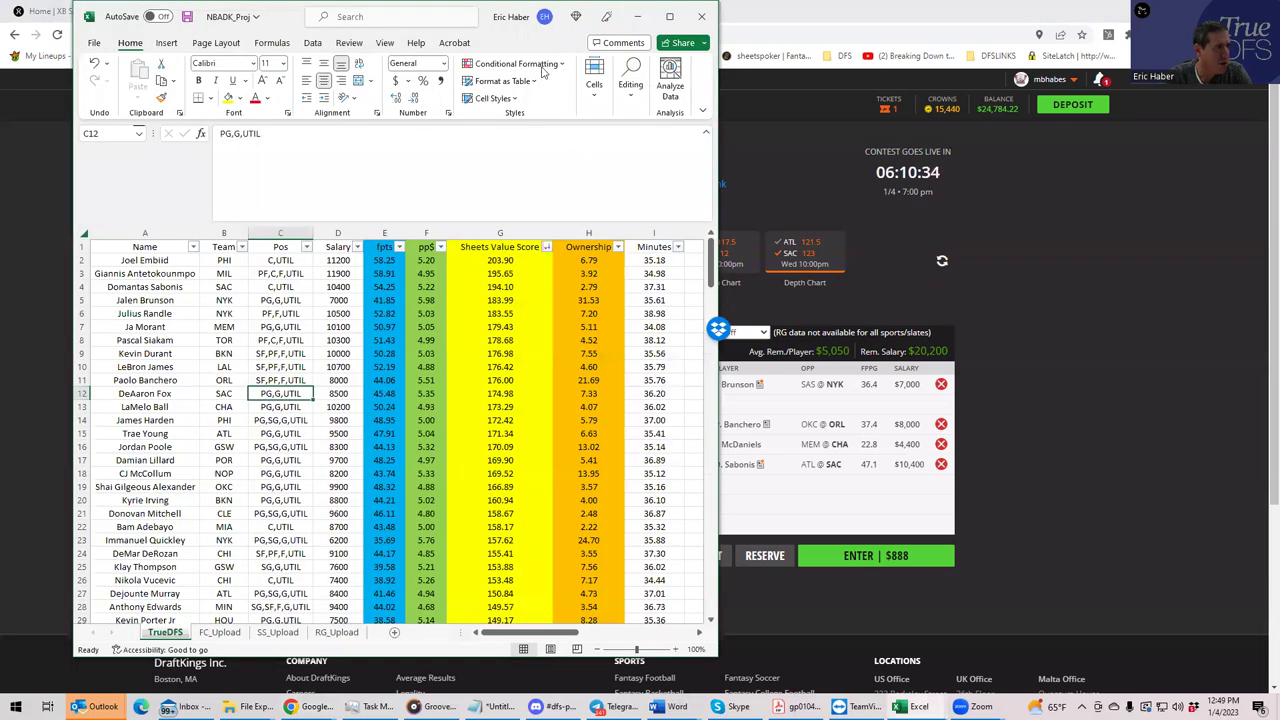
left_click(669, 16)
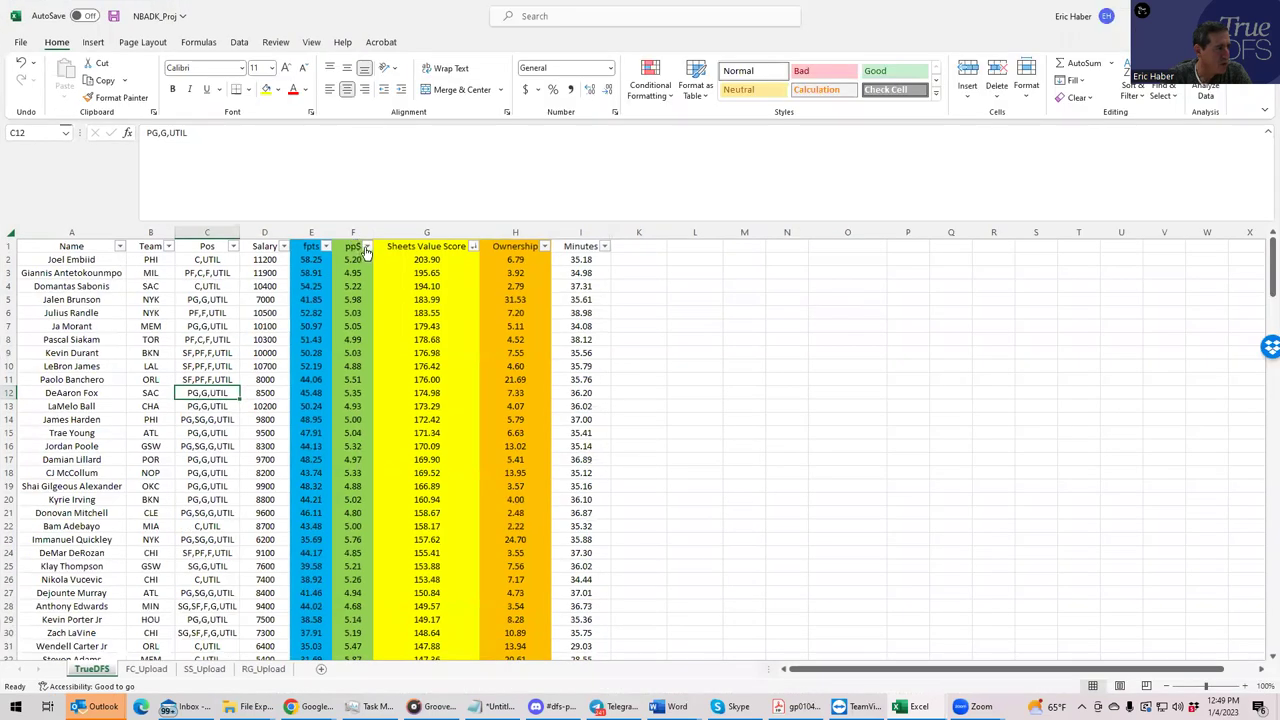
left_click(366, 250)
left_click(316, 279)
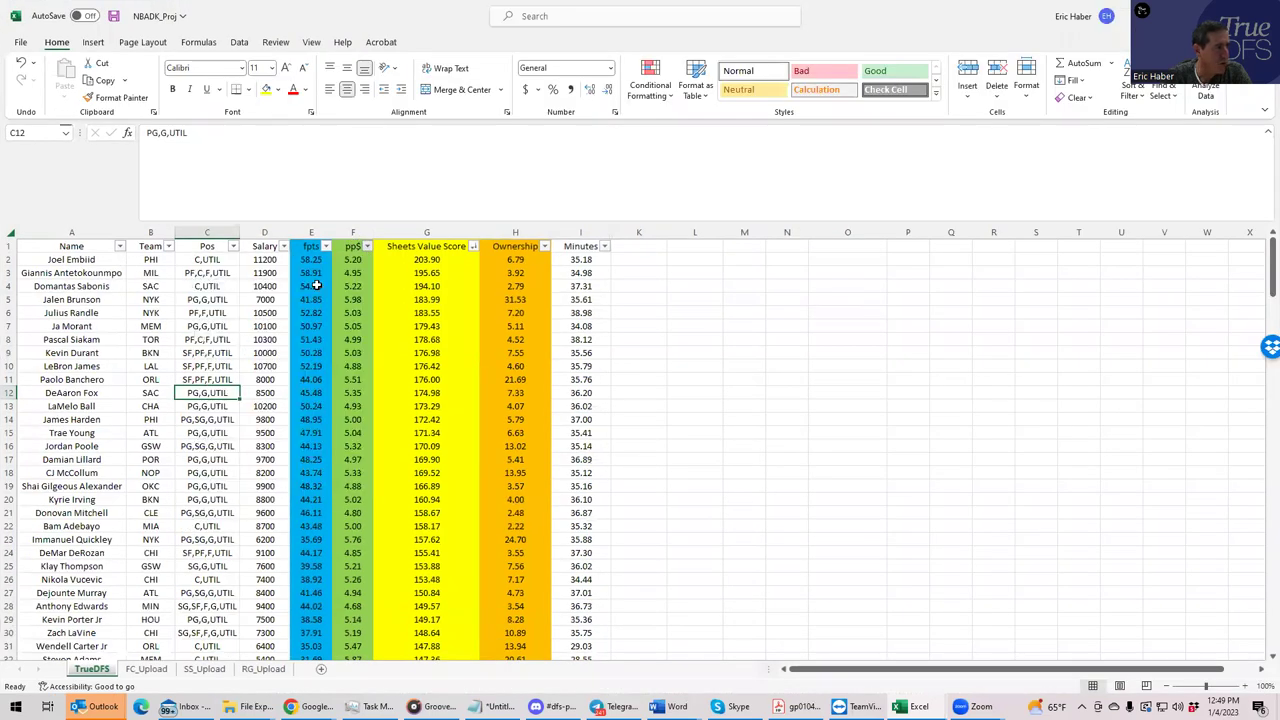
Review Cole Anthony's salary and Sheets Value Score in the pp$-sorted projections, along with Steven Adams' salary
double_click(487, 17)
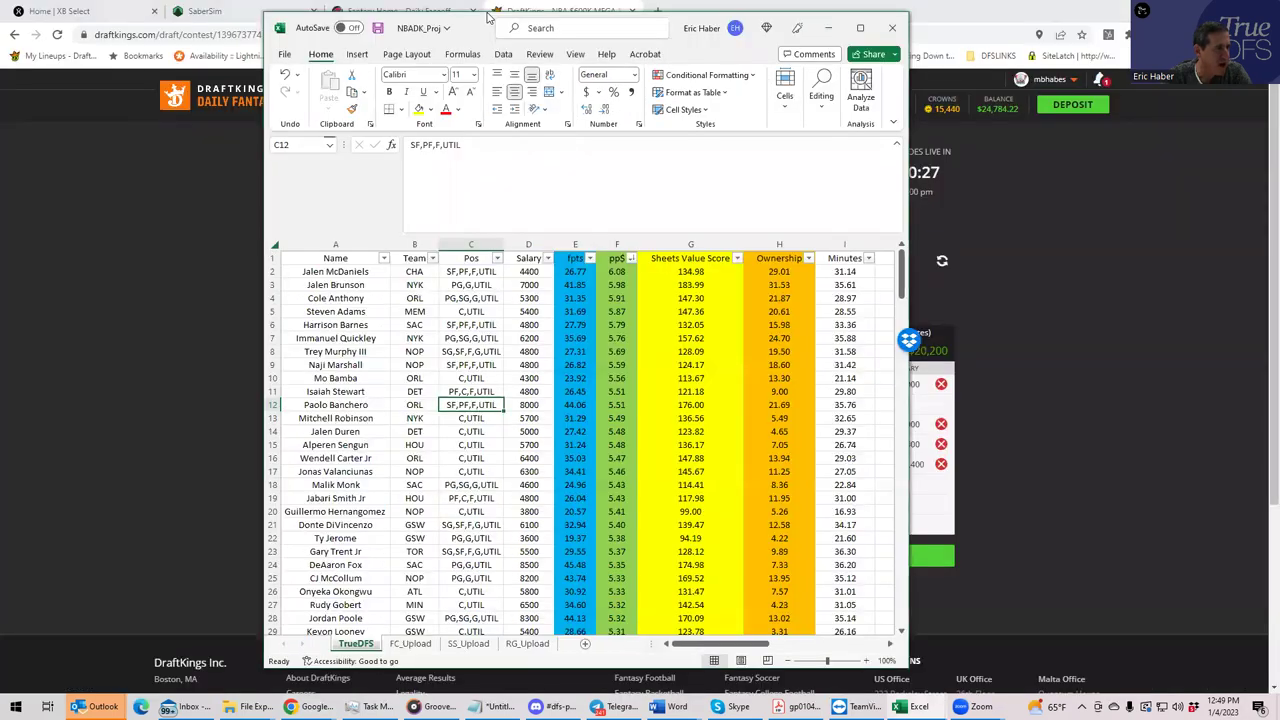
left_click_drag(487, 17, 225, 14)
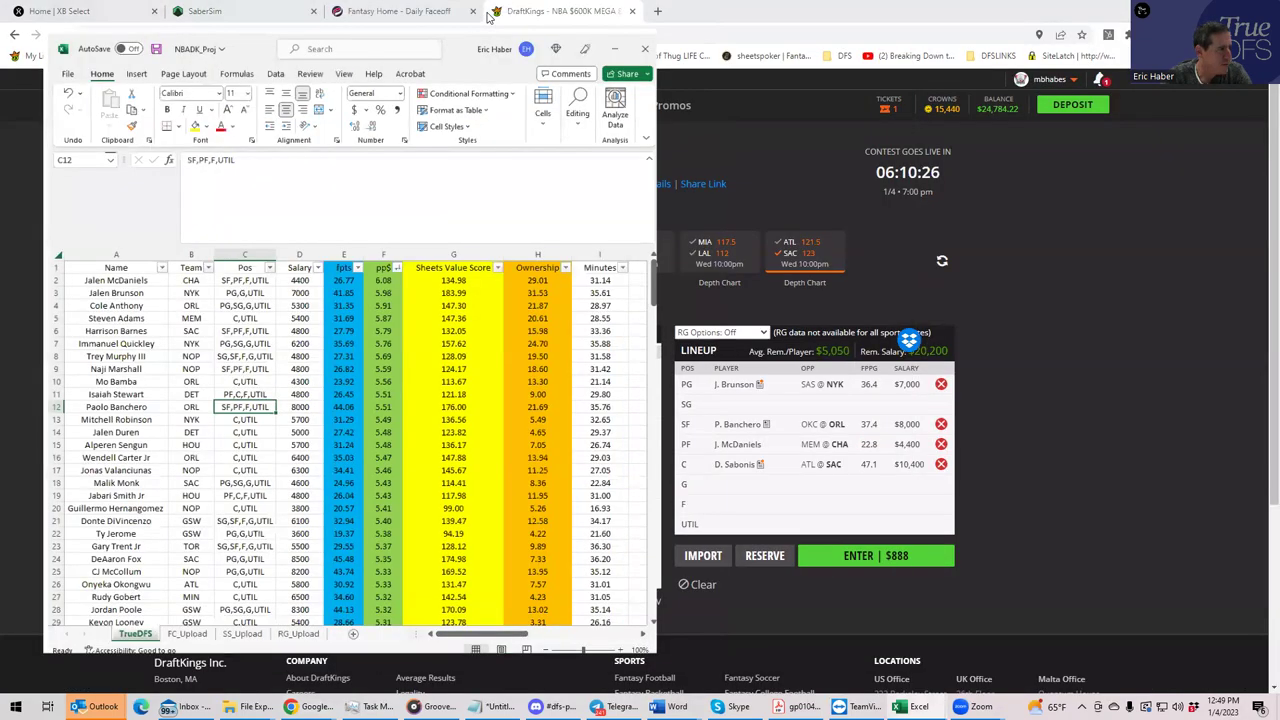
double_click(225, 14)
left_click(270, 297)
left_click(259, 285)
left_click(428, 285)
left_click(267, 286)
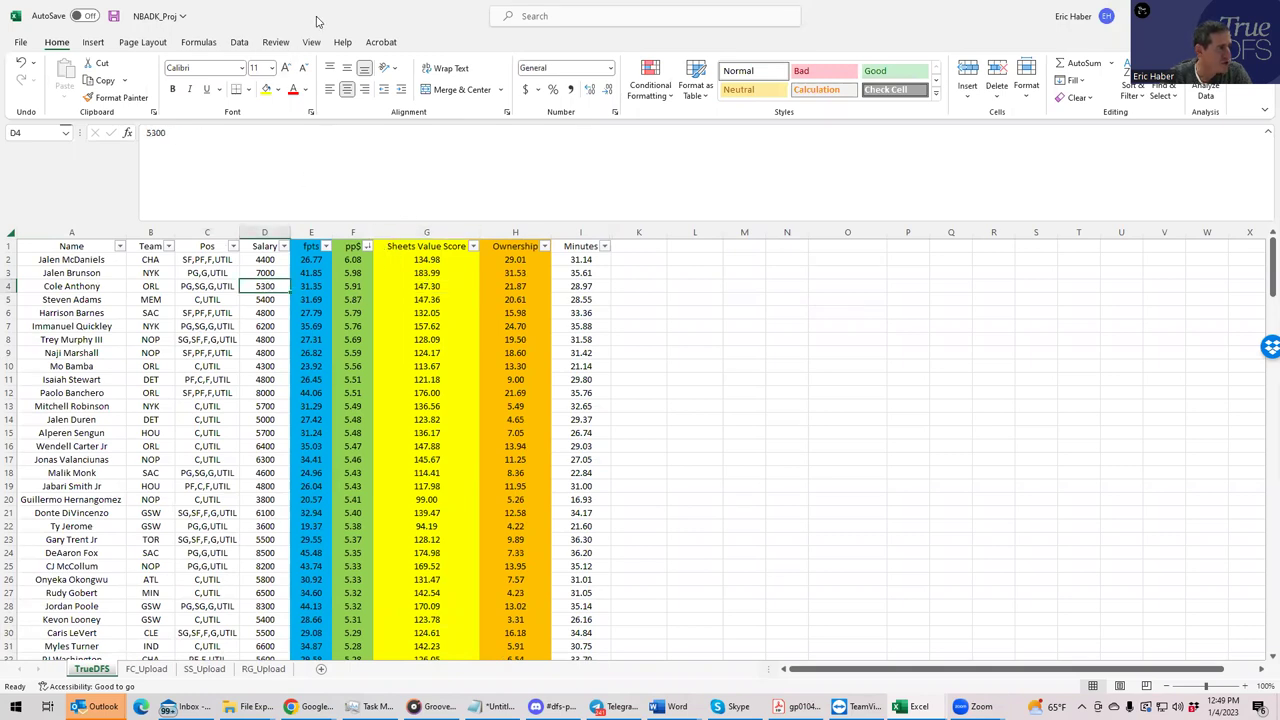
Return to the DraftKings contest page, filter the SG pool to the OKC @ ORL game and add C. Anthony at SG
key("alt+Tab")
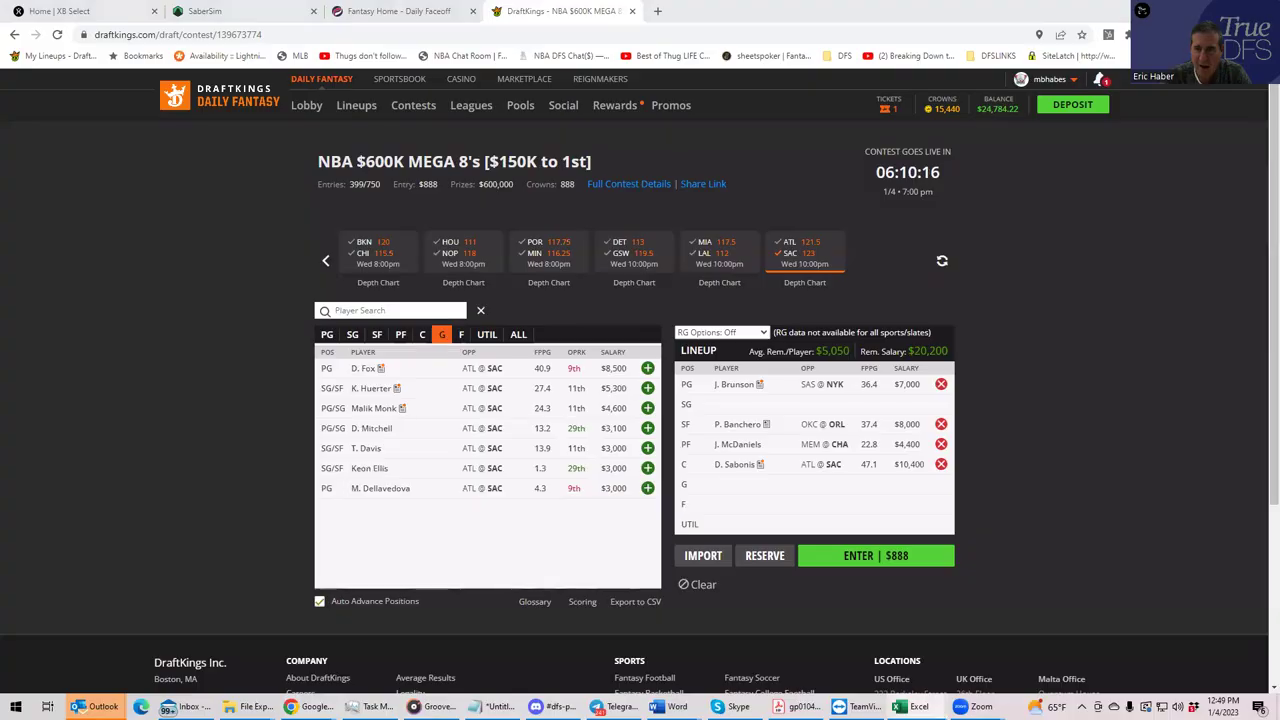
left_click(352, 334)
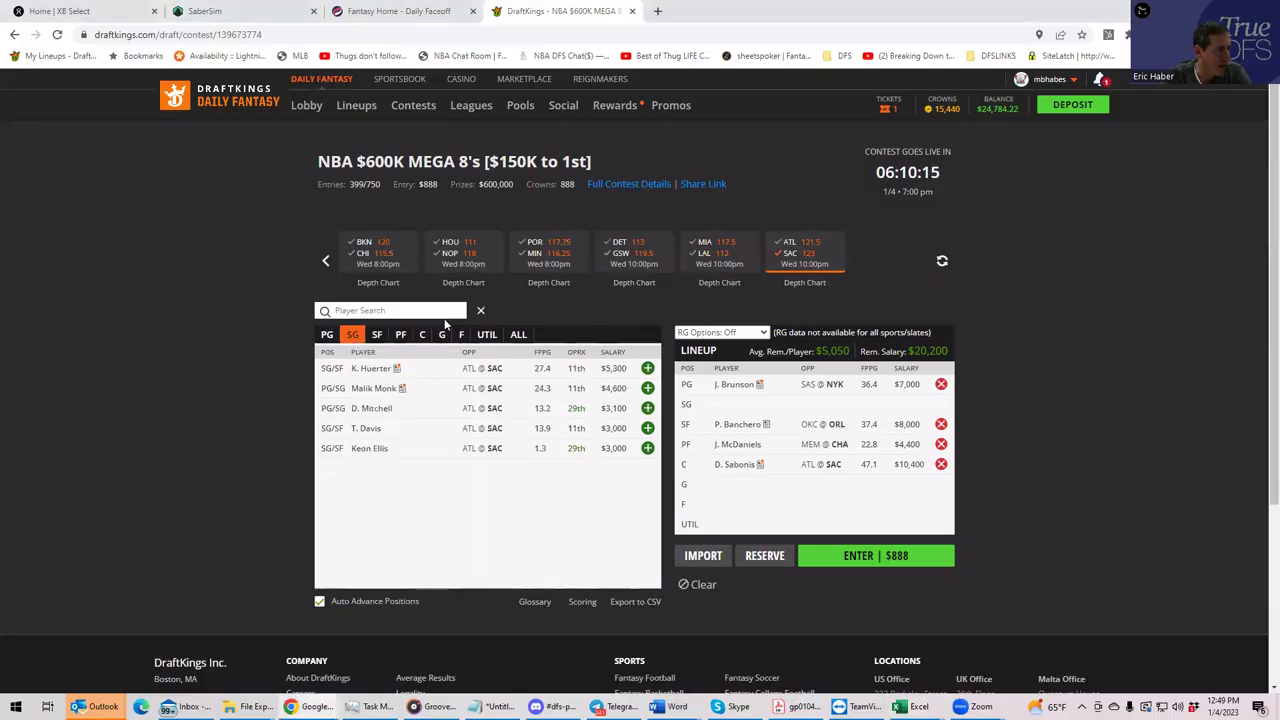
left_click(789, 258)
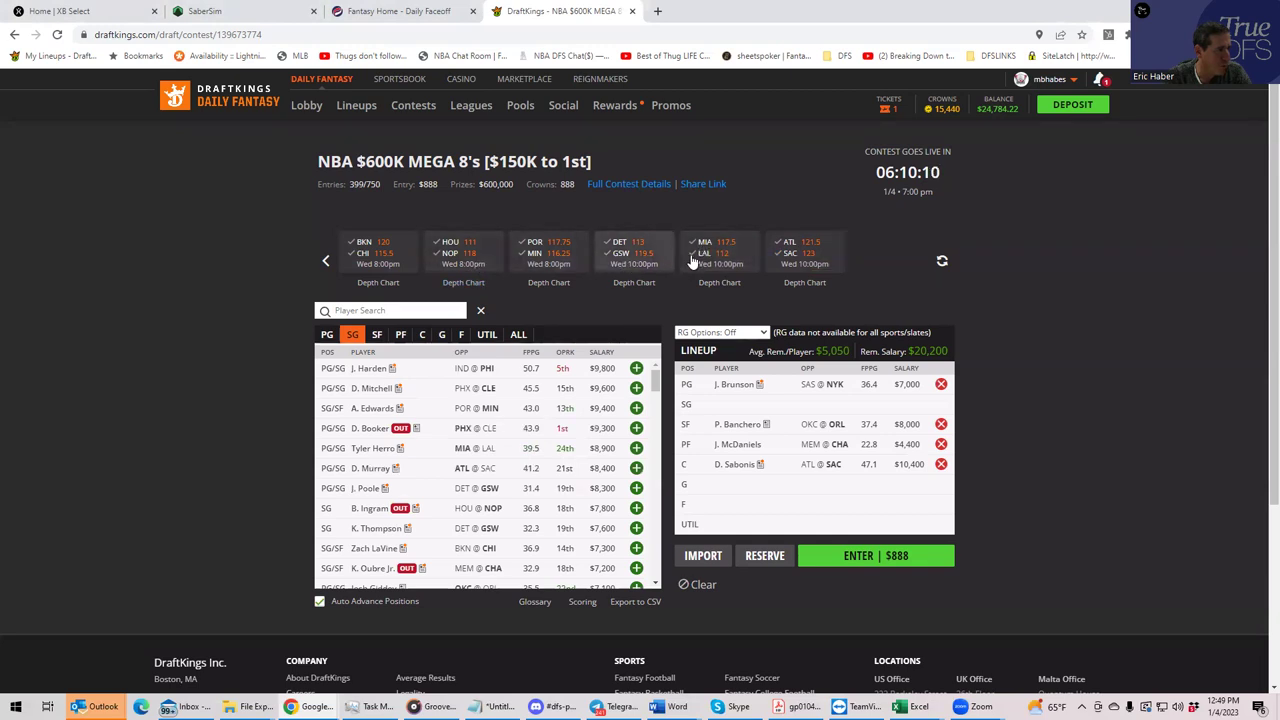
left_click(326, 260)
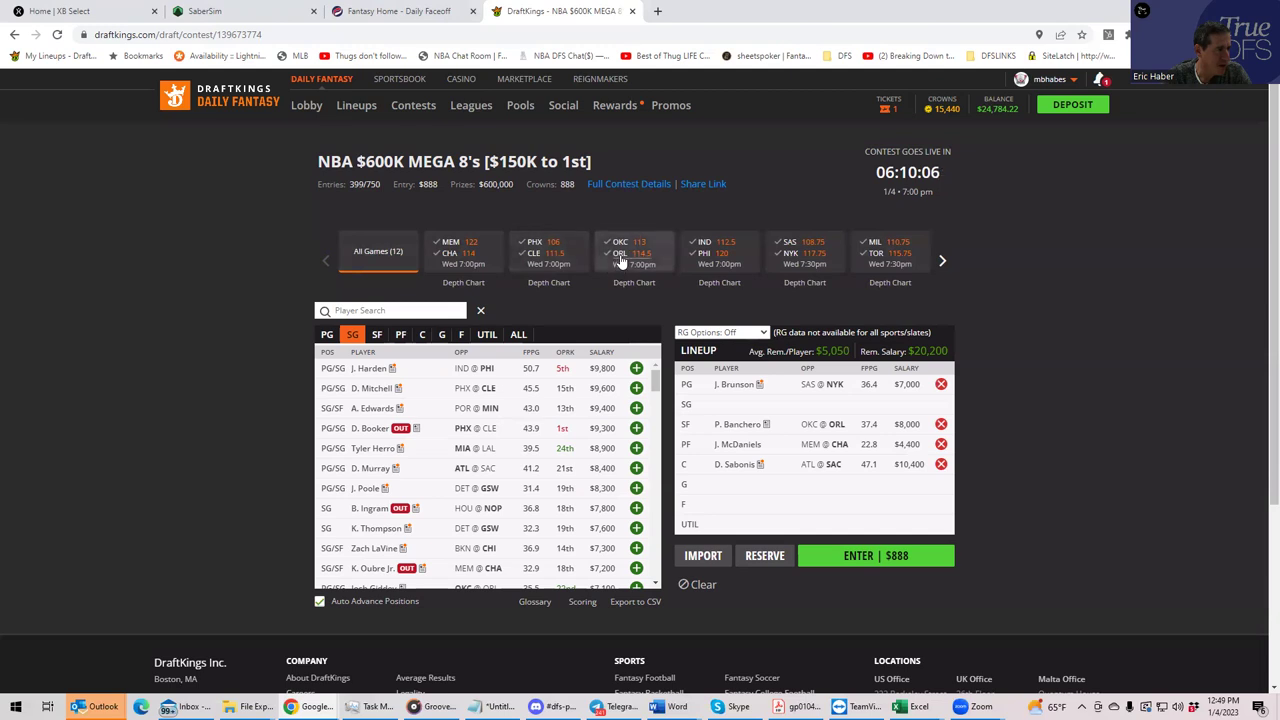
left_click(622, 258)
left_click(647, 408)
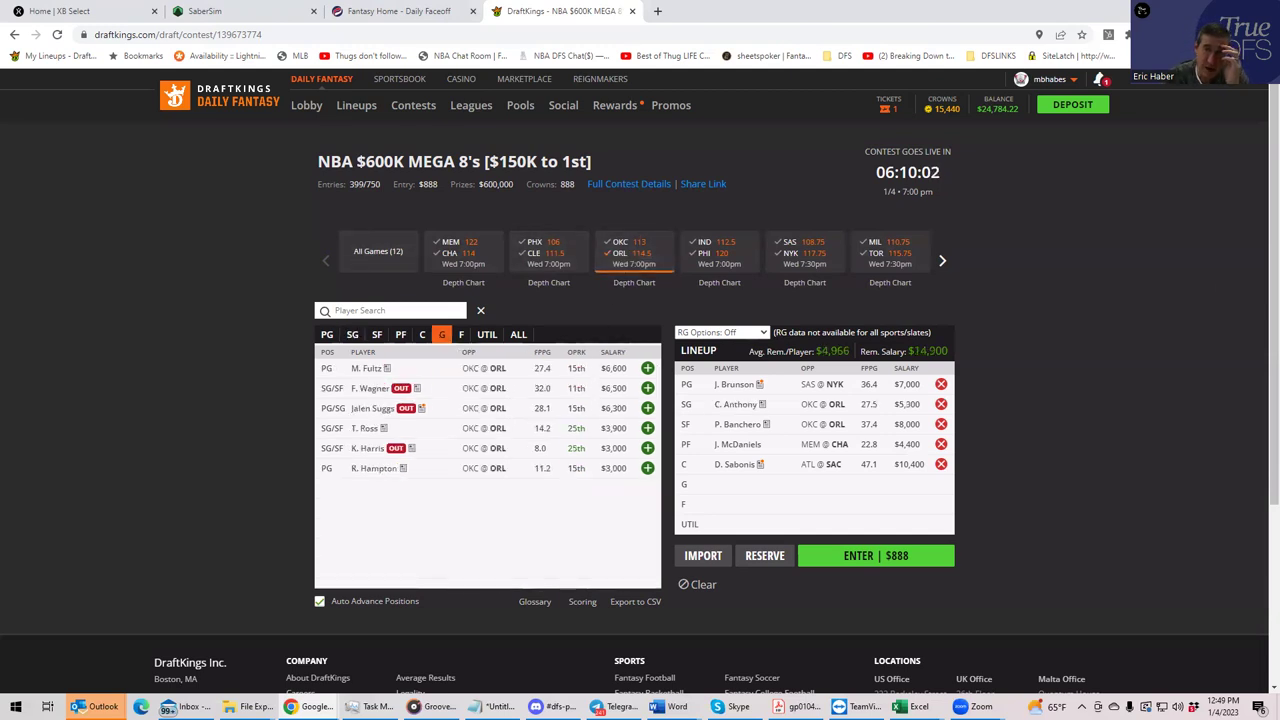
Switch to the Excel projections and compare the salaries of Harrison Barnes, Immanuel Quickley and Naji Marshall, checking Barnes' team as well
key("alt+Tab")
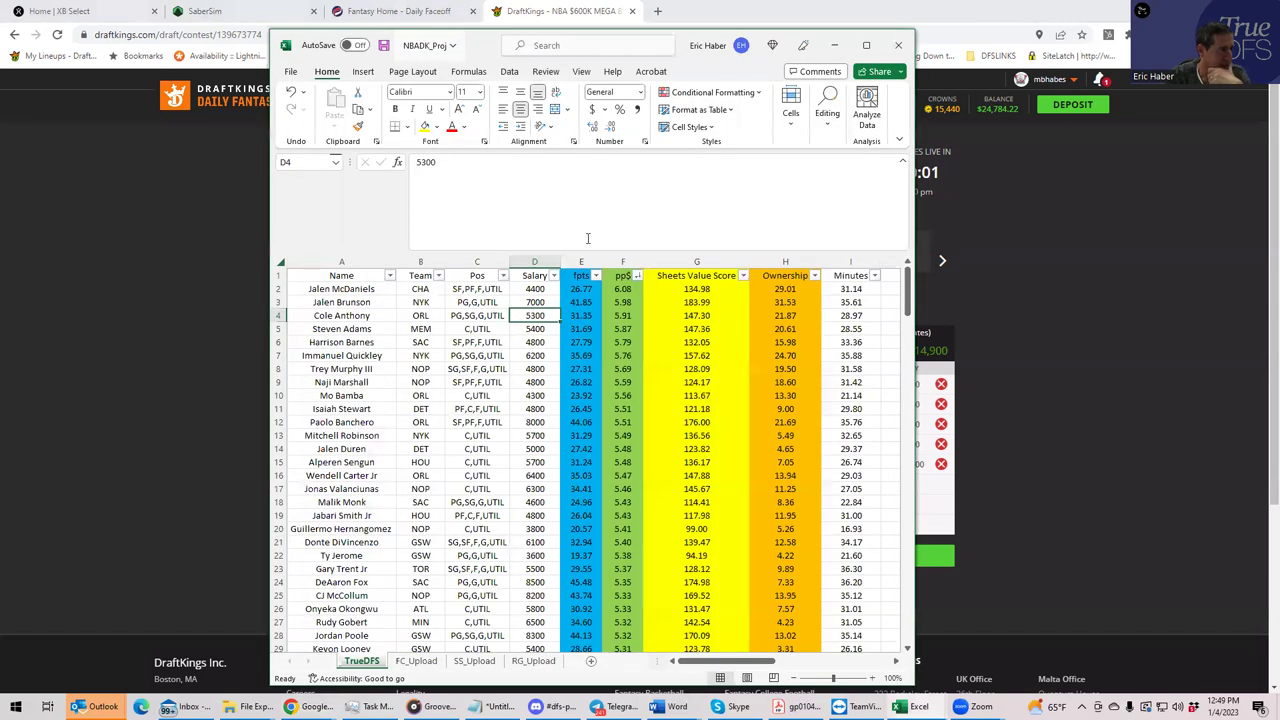
key("Down")
key("Down")
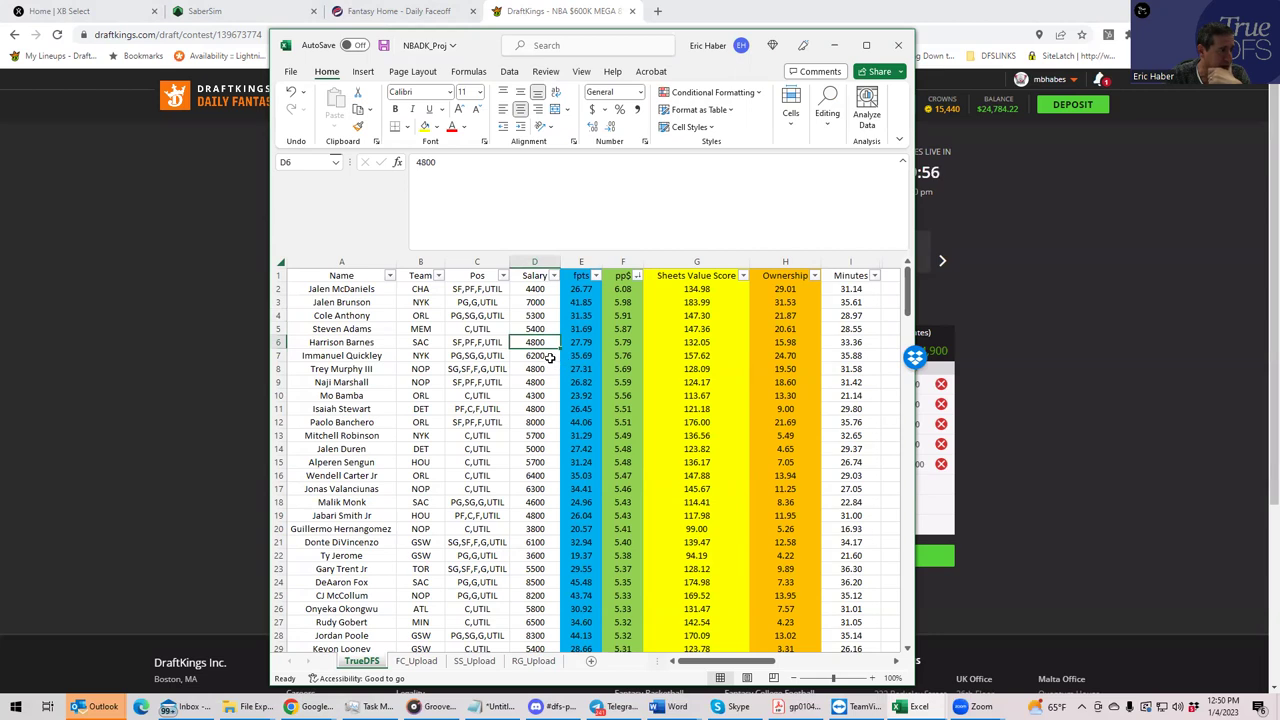
key("Down")
key("Down")
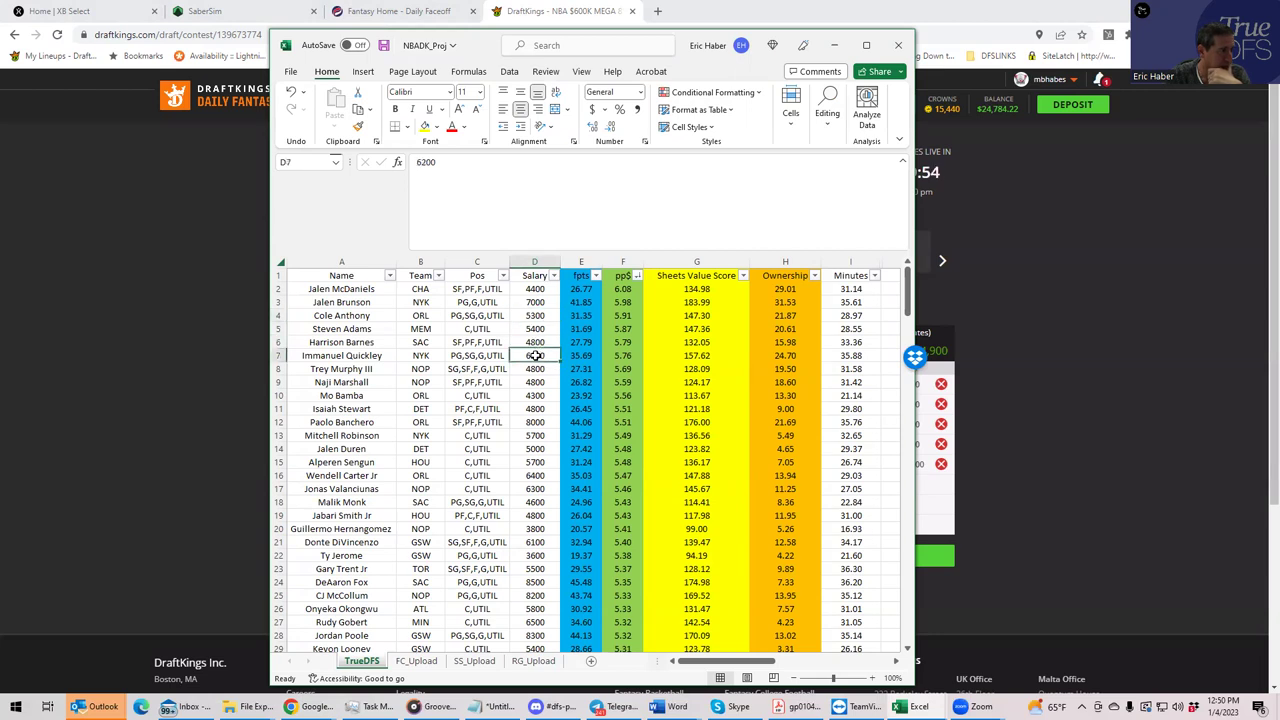
key("Up")
left_click(537, 375)
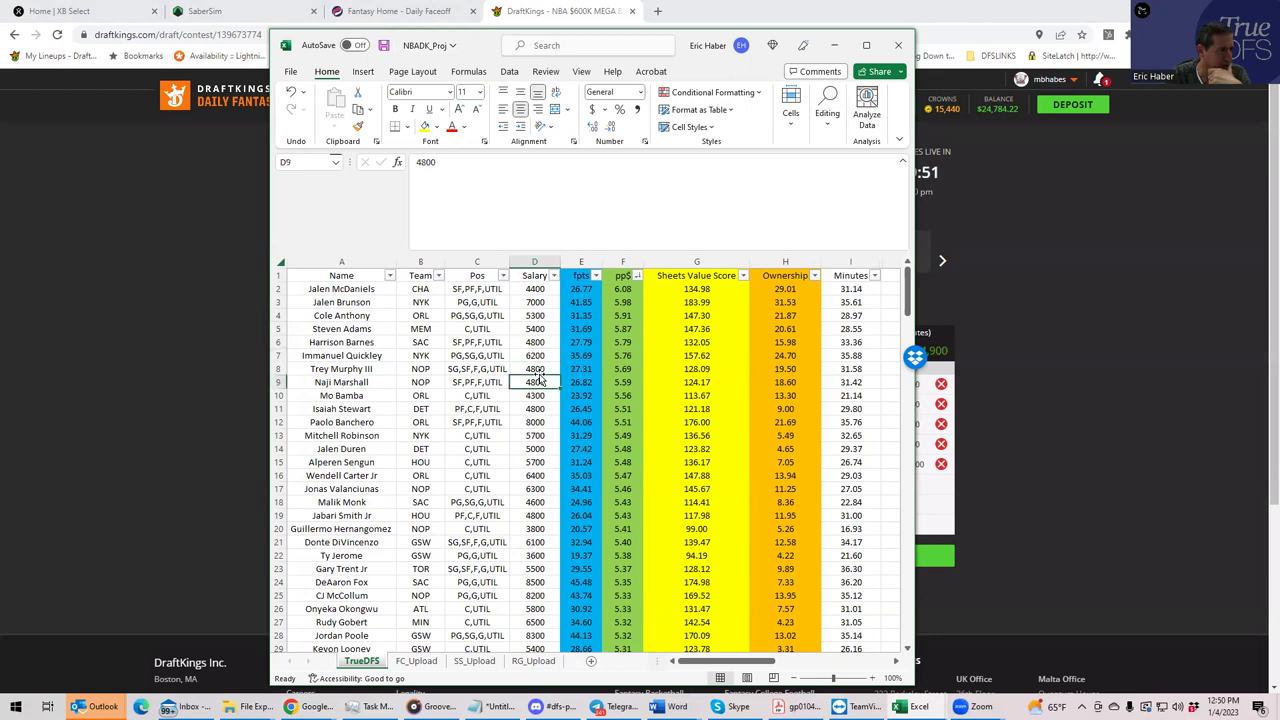
left_click(537, 352)
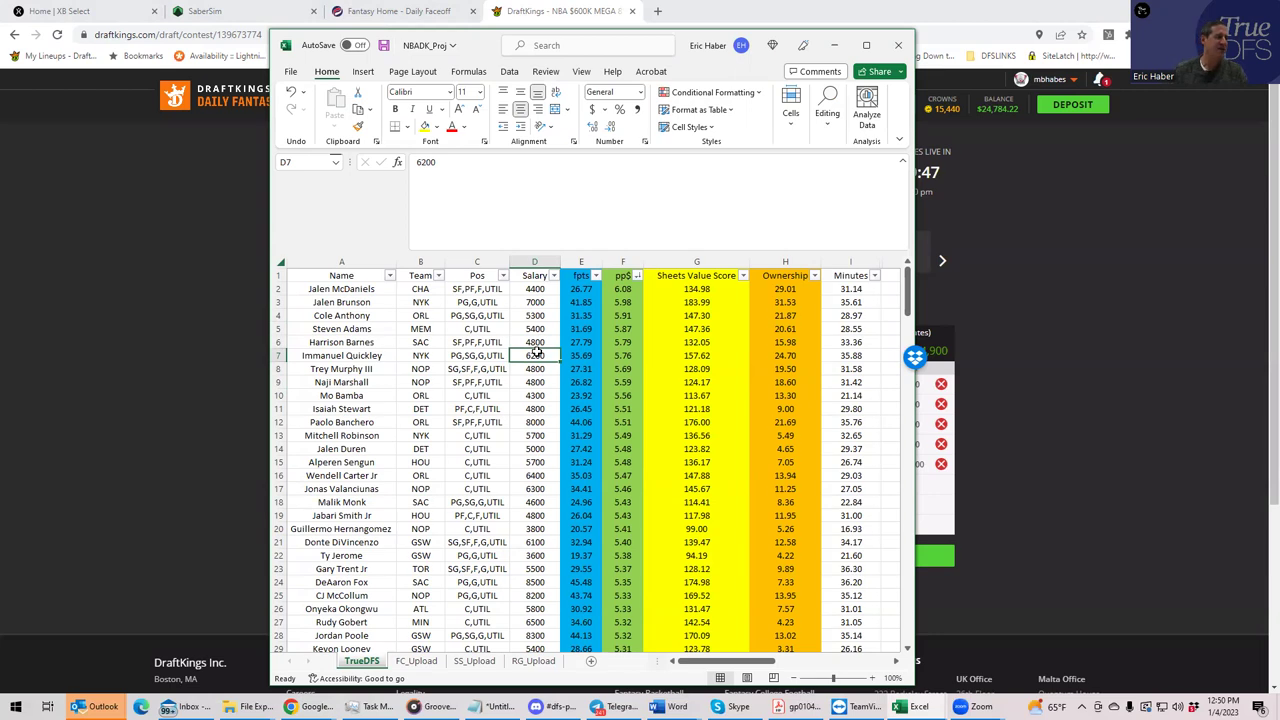
left_click(532, 342)
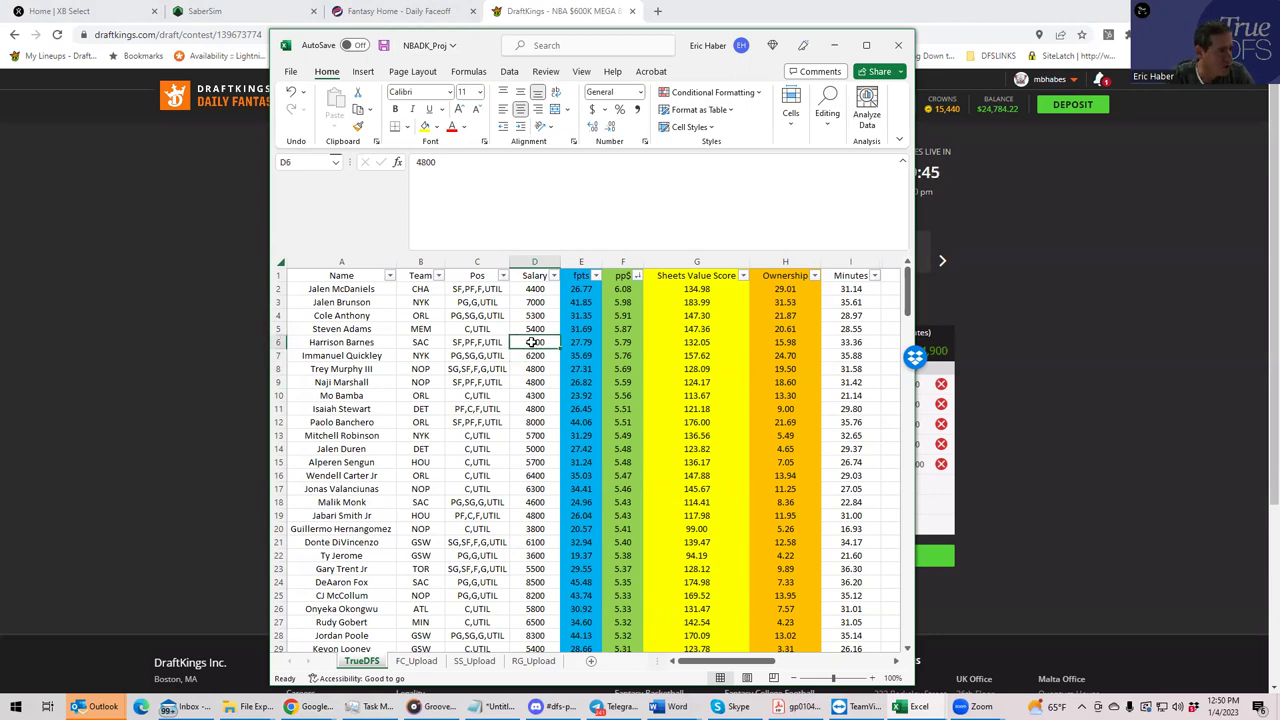
left_click(418, 342)
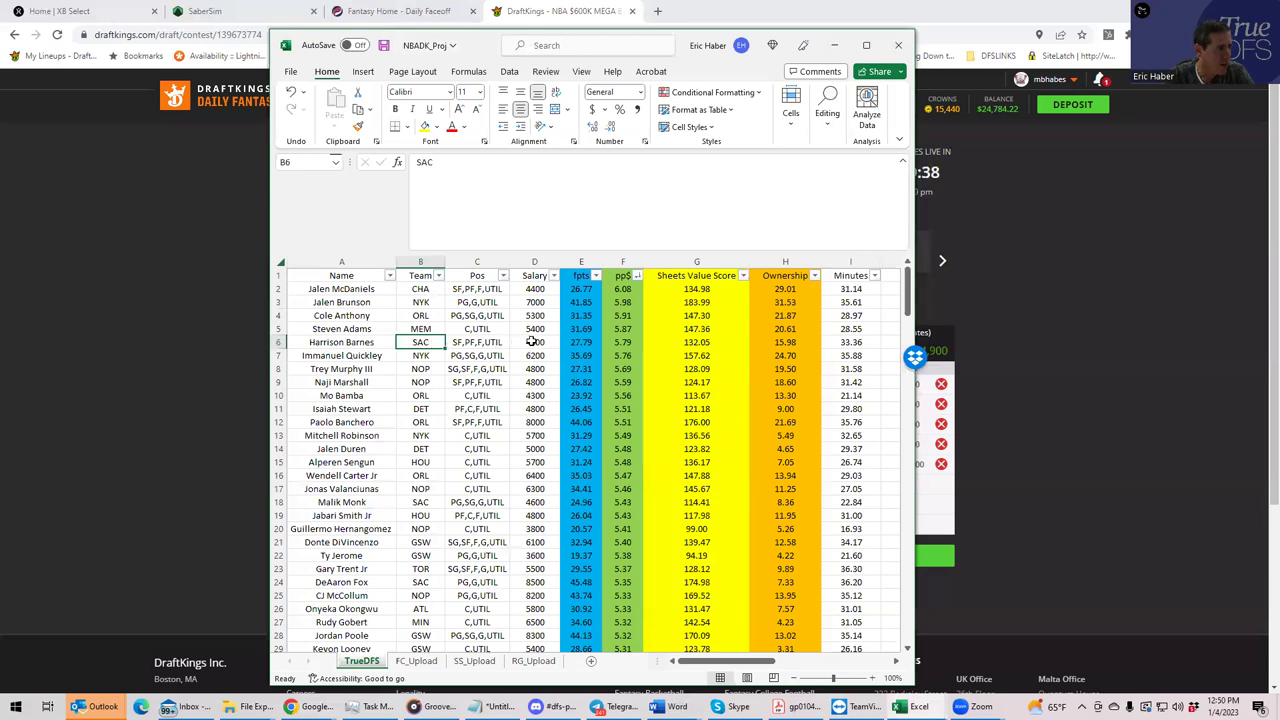
left_click(533, 342)
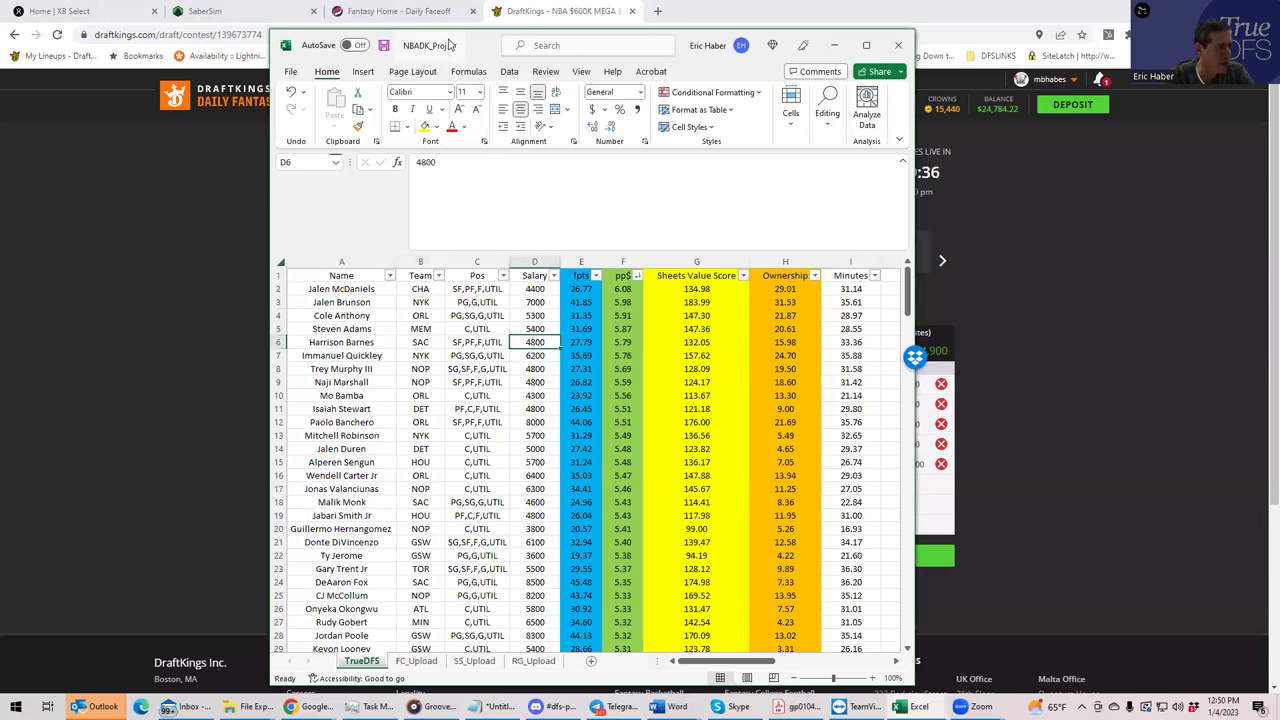
left_click_drag(470, 50, 477, 50)
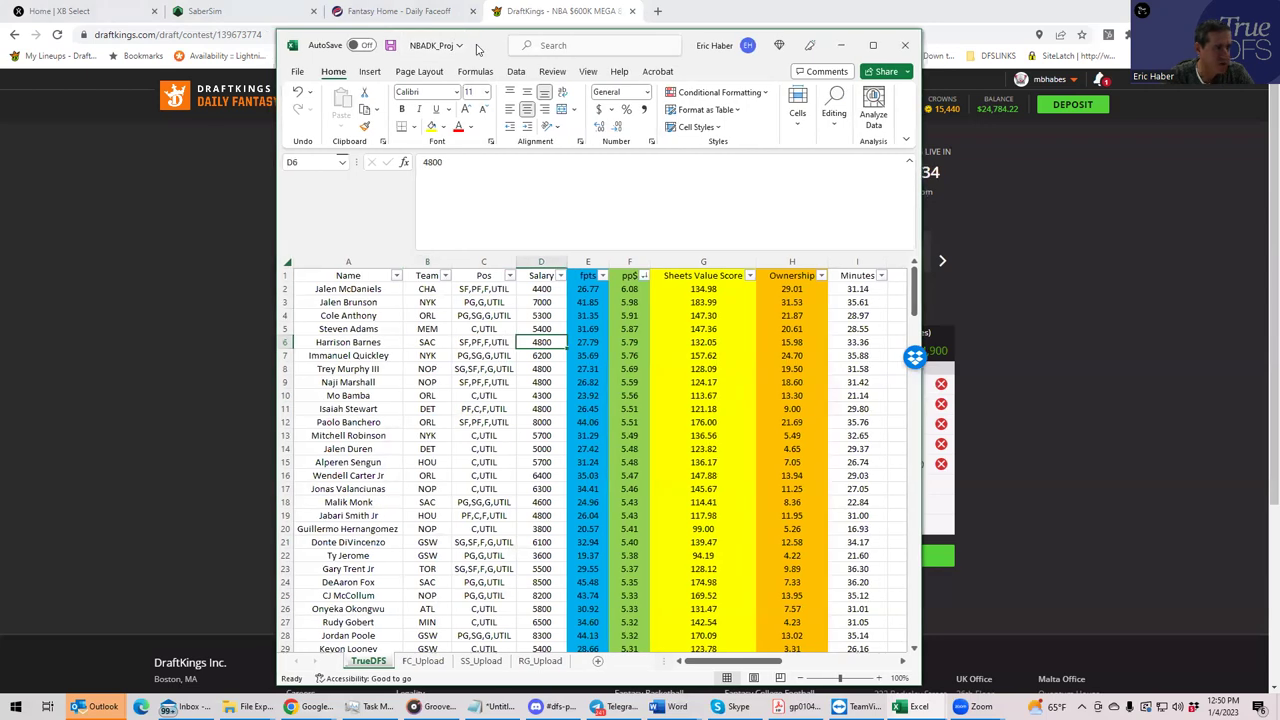
Return to the DraftKings contest page, filter the forwards to the ATL @ SAC game and add H. Barnes at F
key("alt+Tab")
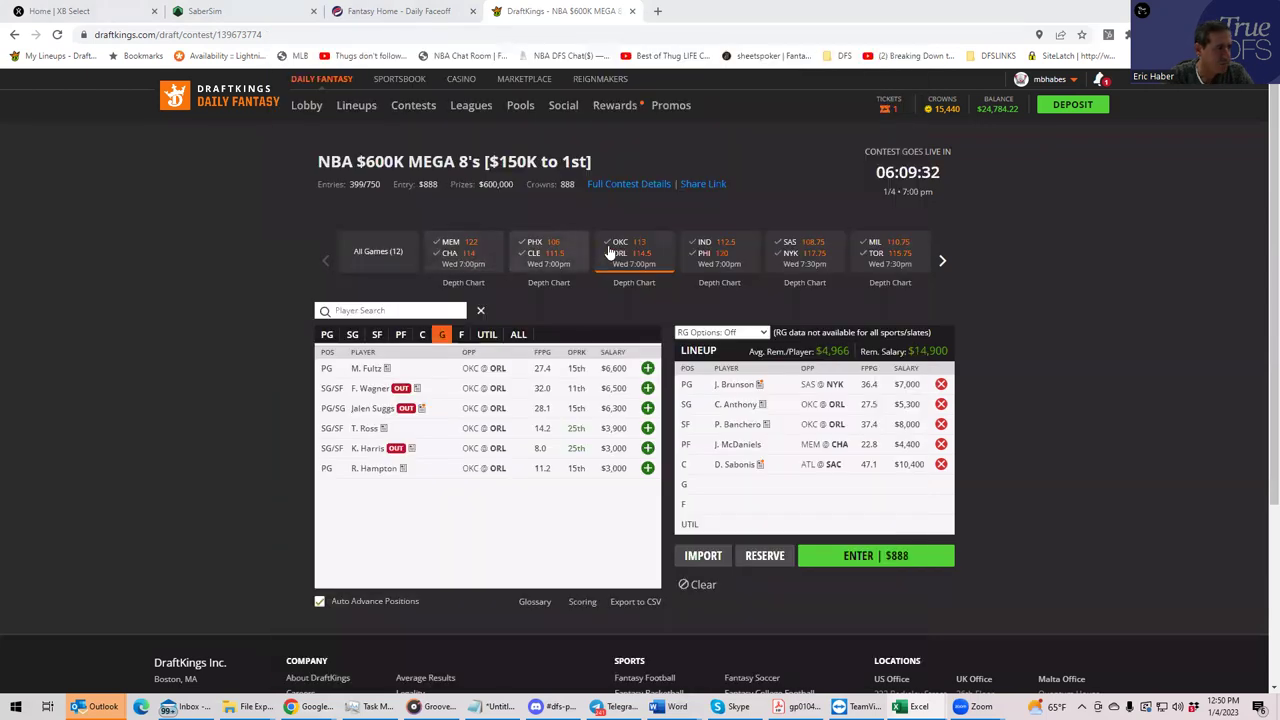
left_click(940, 263)
left_click(812, 262)
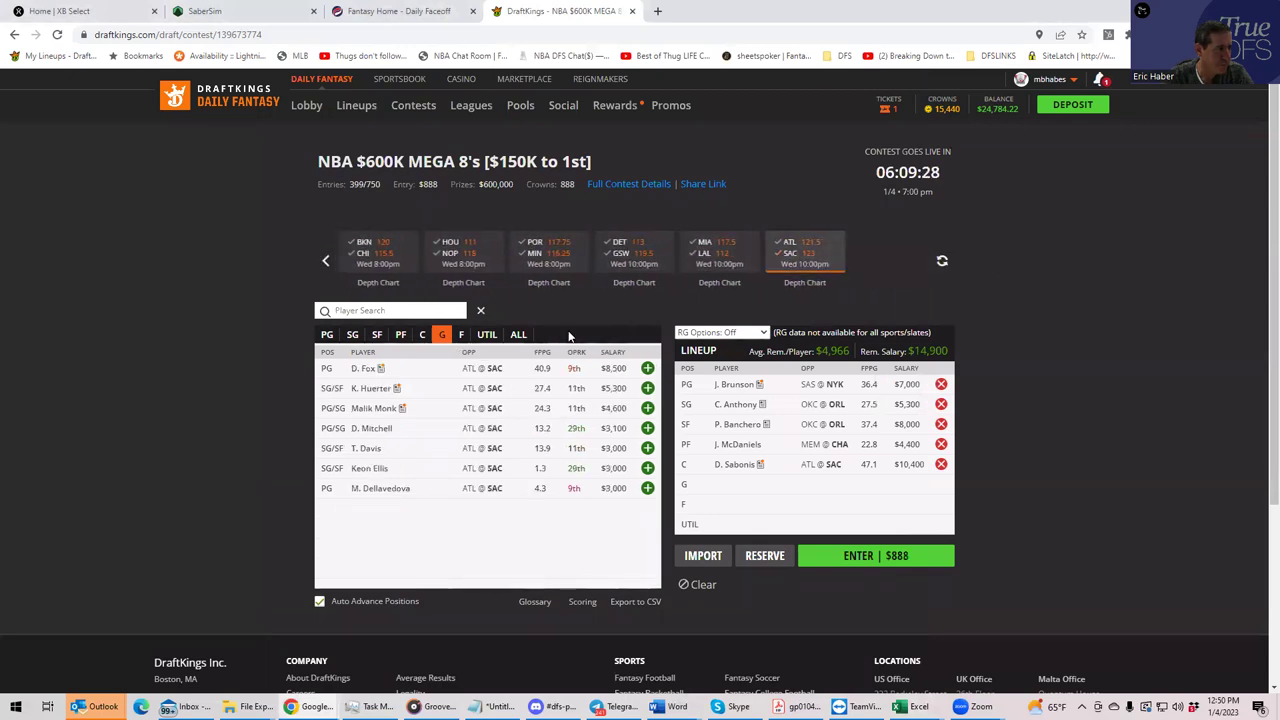
left_click(459, 335)
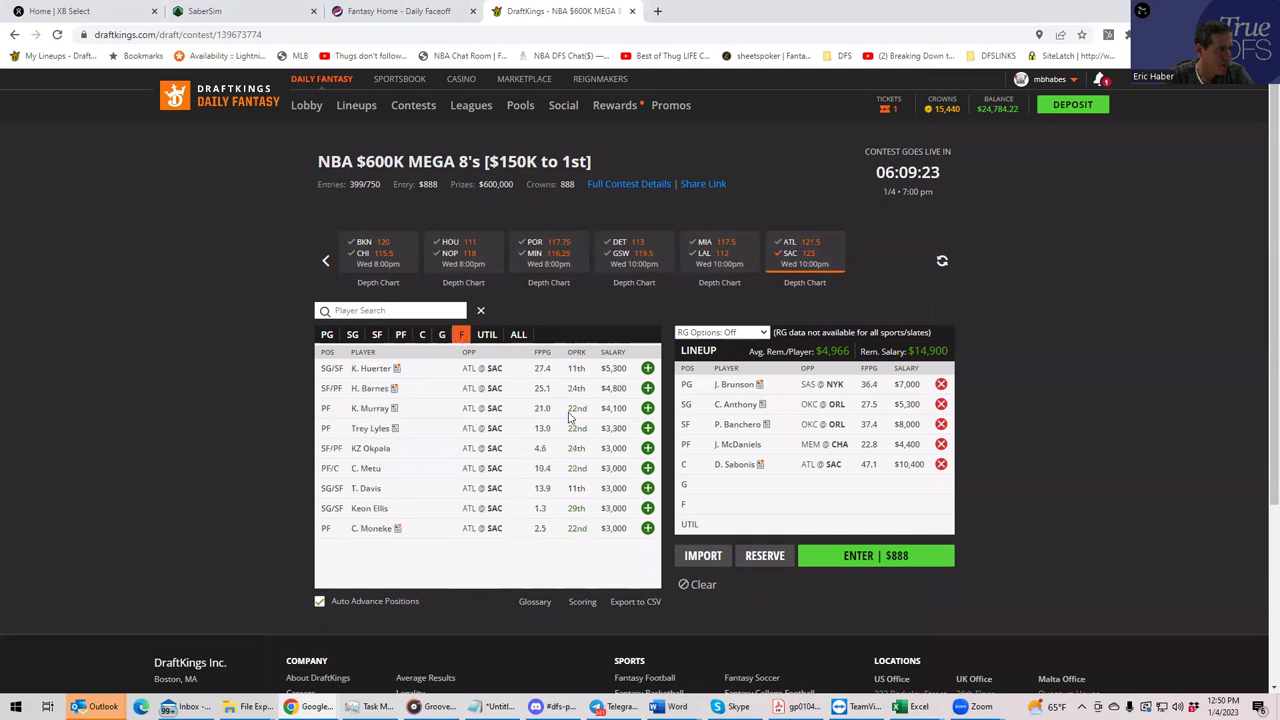
left_click(636, 388)
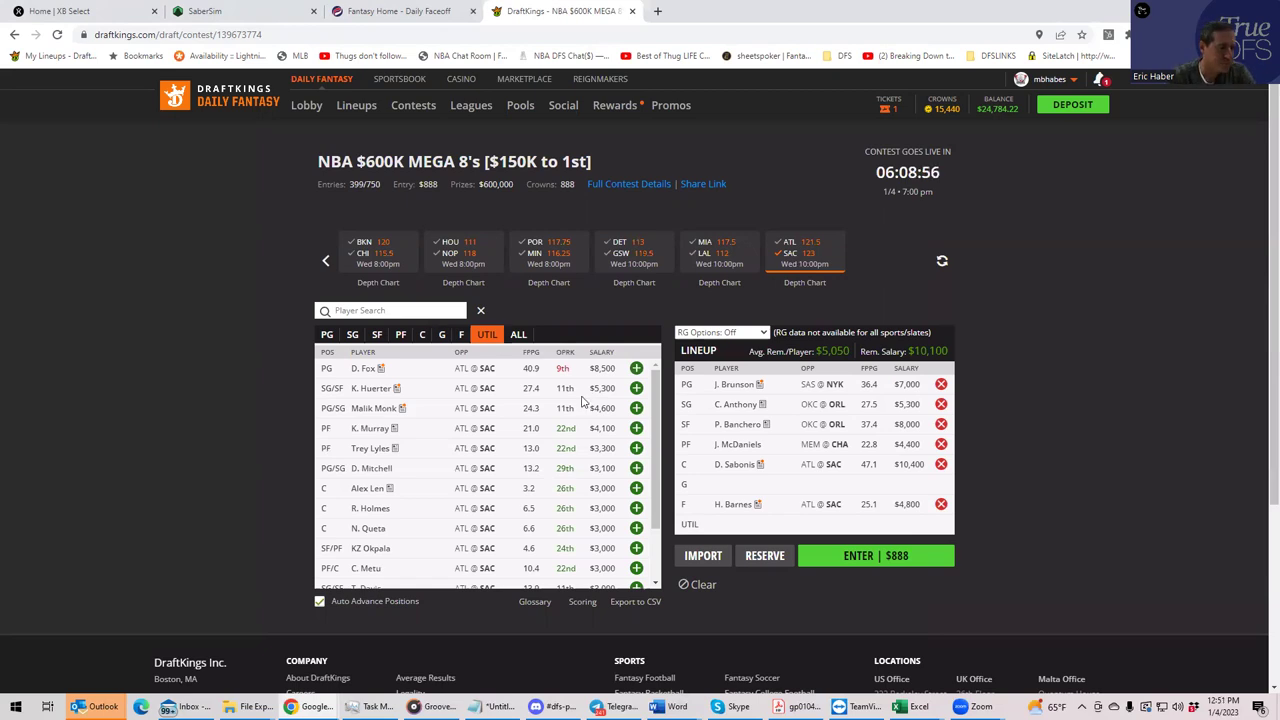
Remove D. Sabonis, C. Anthony and H. Barnes from the lineup
left_click(940, 465)
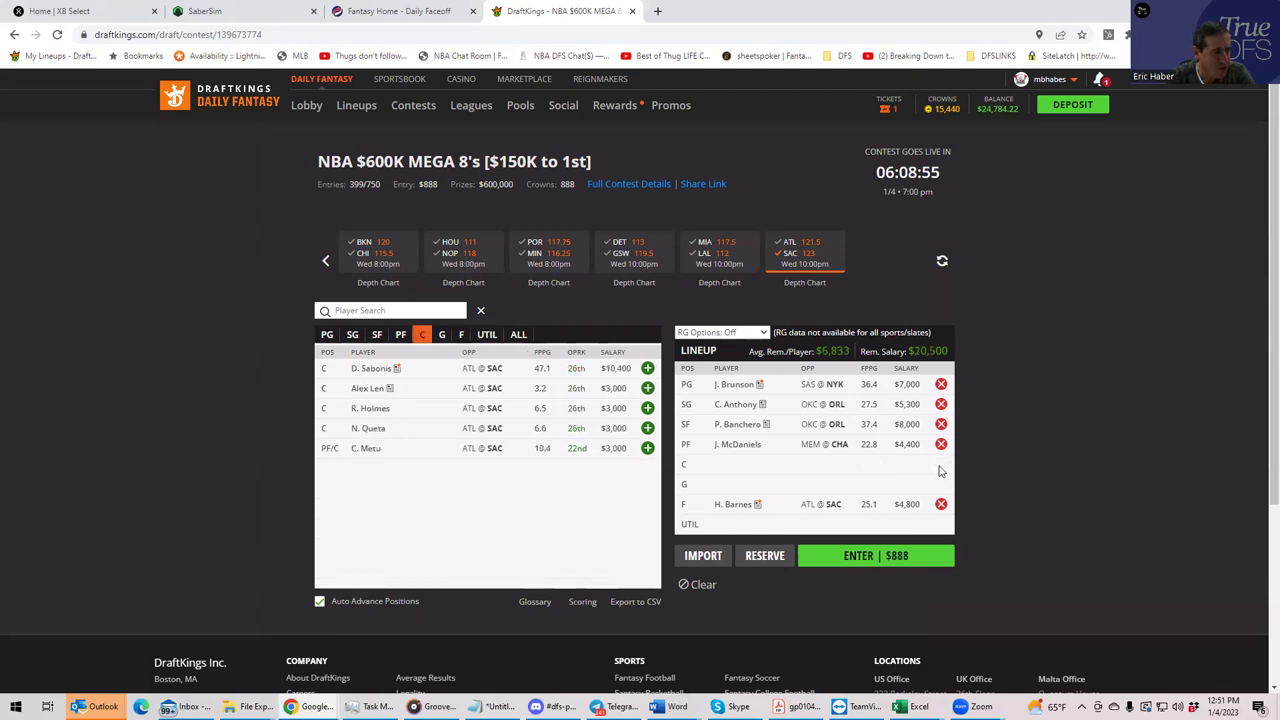
left_click(940, 404)
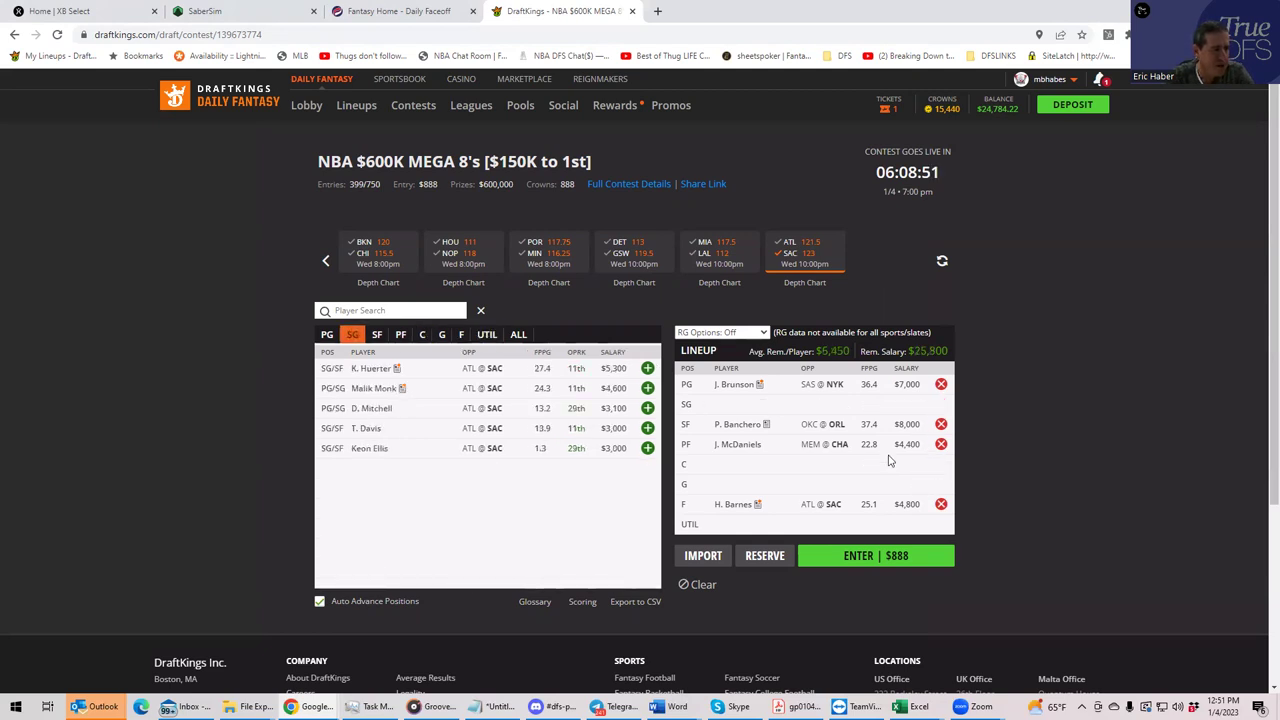
left_click(940, 504)
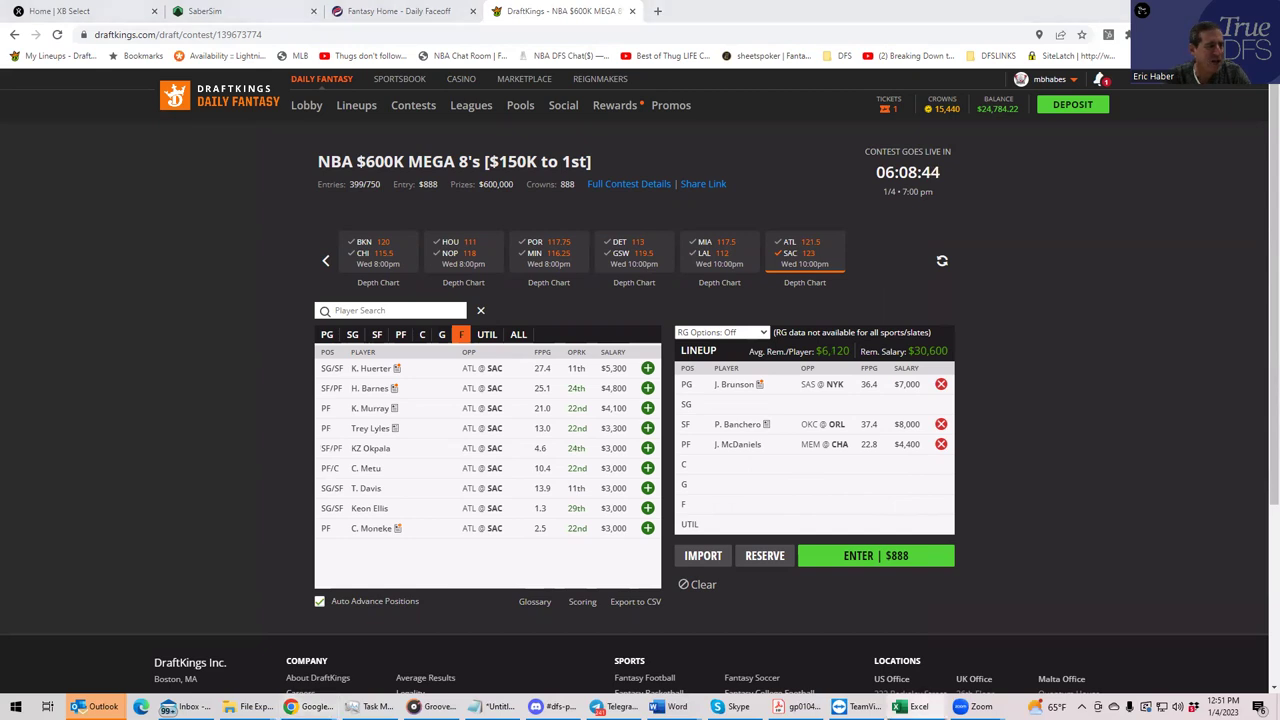
Switch to the Excel projections, maximize the window and sort the players by Sheets Value Score from largest to smallest
key("alt+Tab")
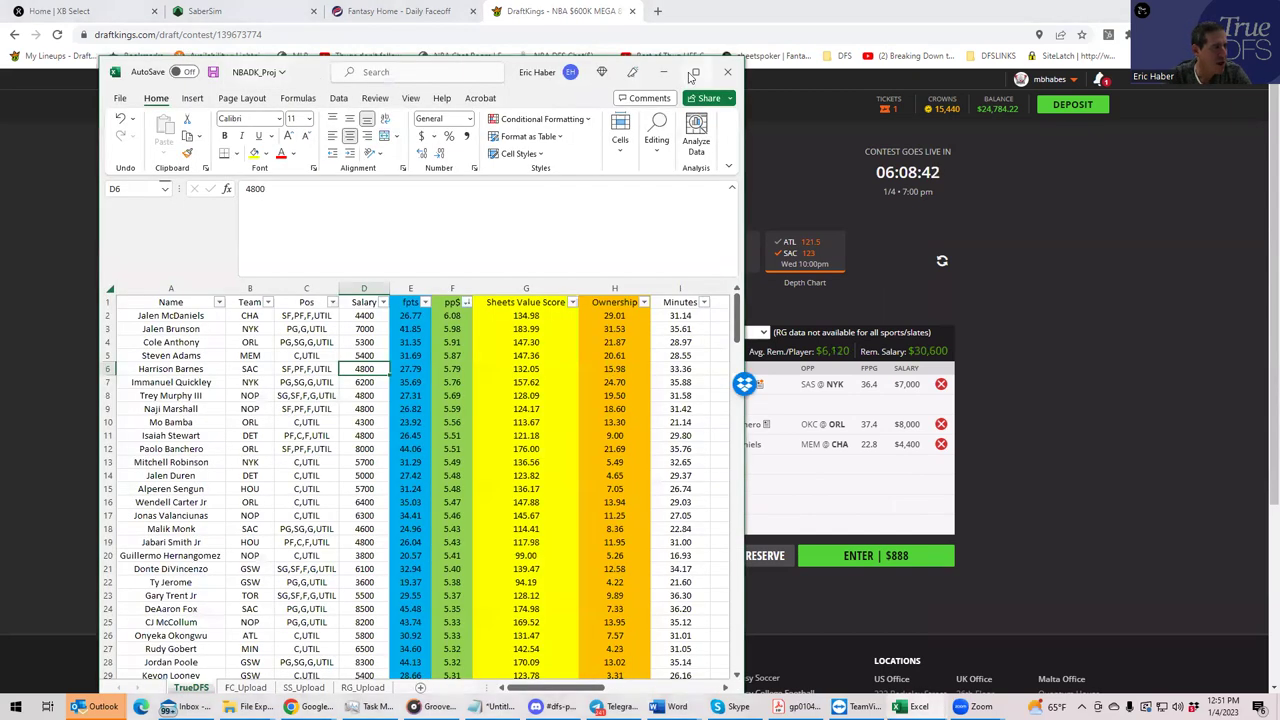
key("super+Up")
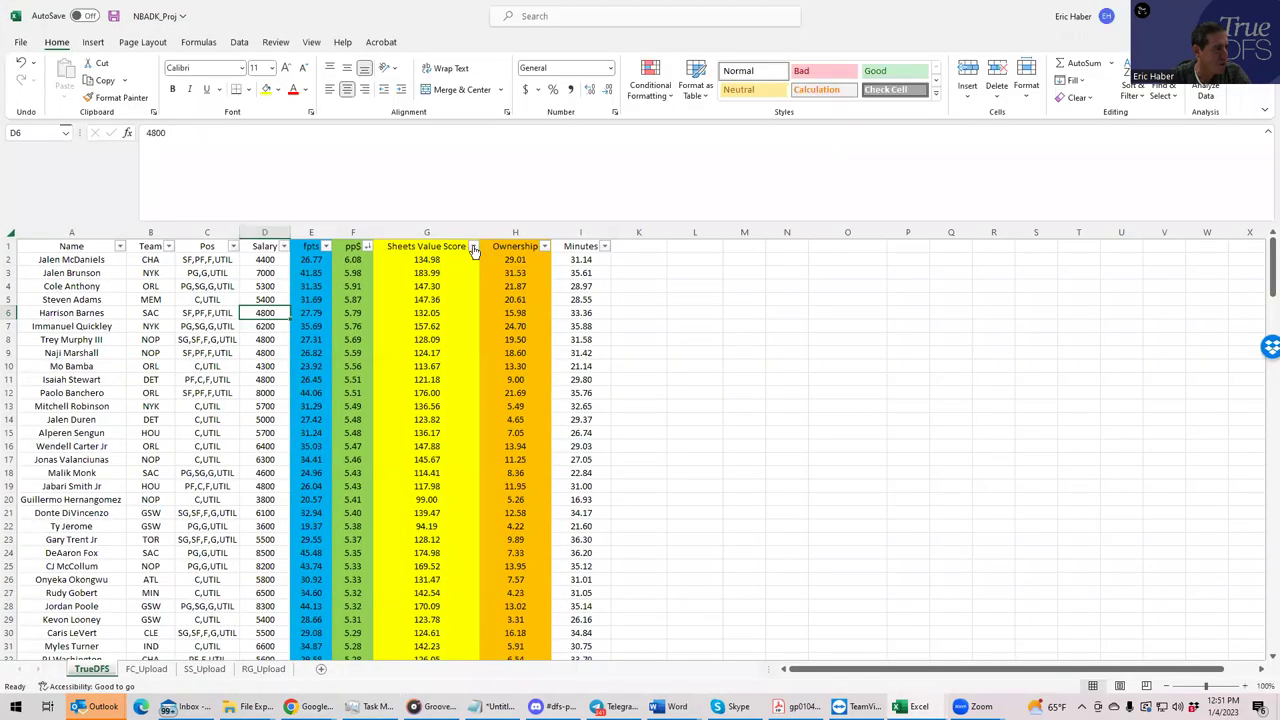
left_click(473, 246)
left_click(398, 280)
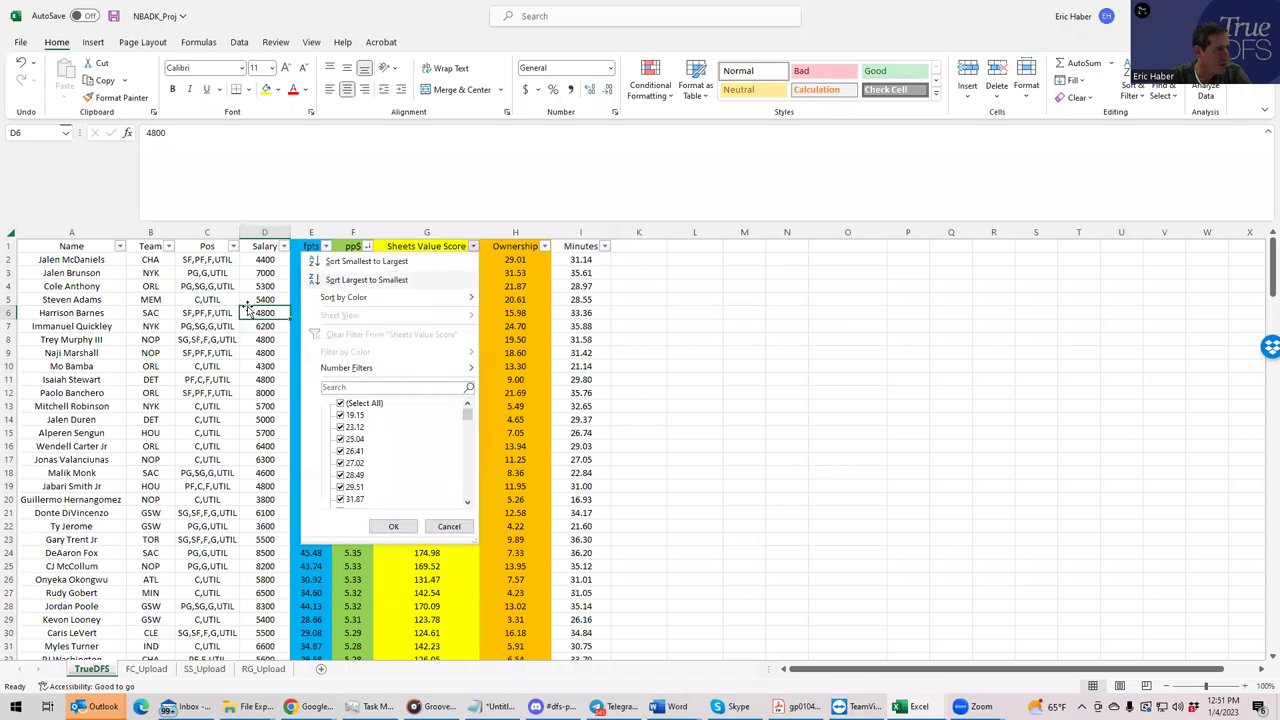
Compare the salaries of DeAaron Fox, Kyrie Irving, Paolo Banchero and Jordan Poole in the list sorted by Sheets Value Score
left_click(262, 382)
left_click(268, 398)
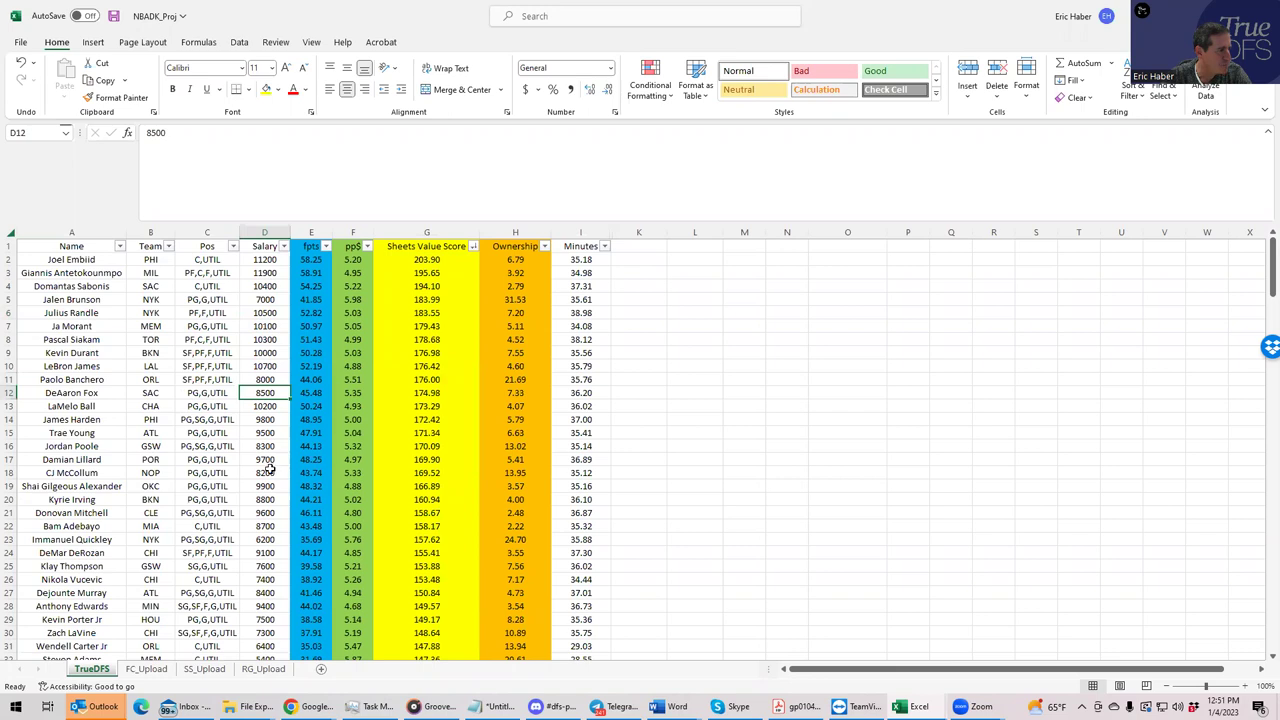
left_click(268, 500)
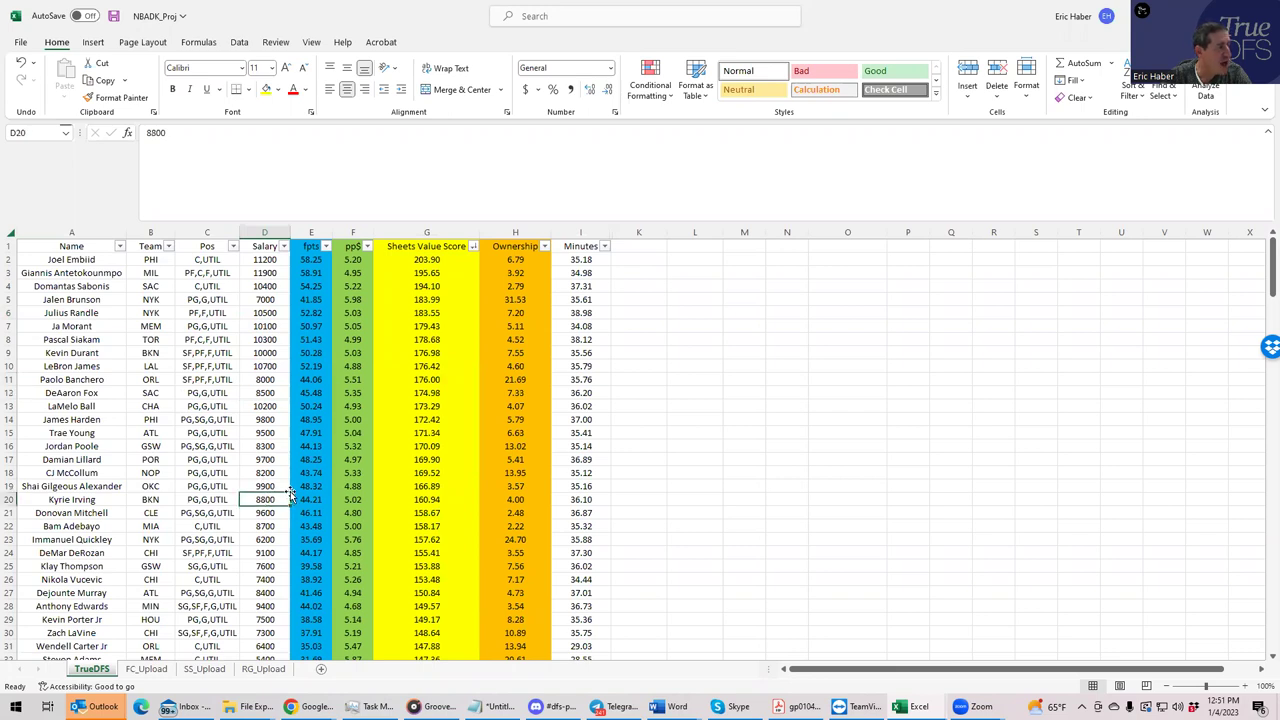
left_click(258, 418)
left_click(264, 379)
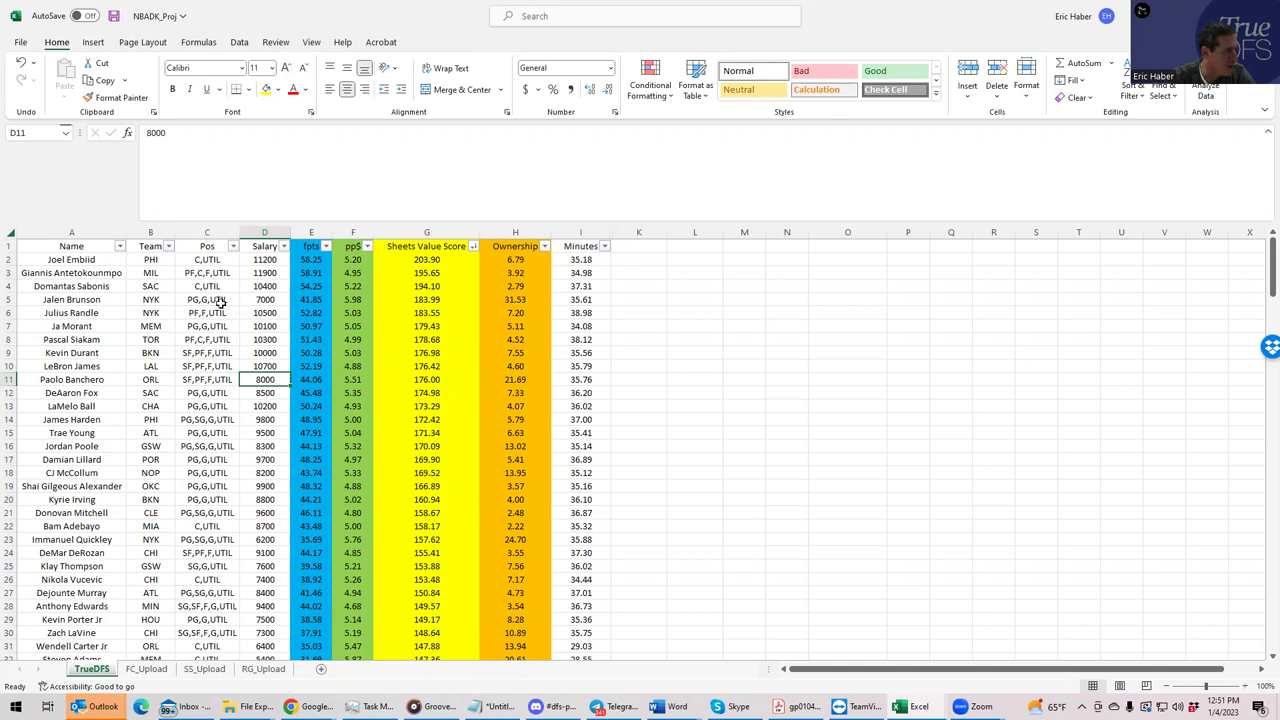
left_click(262, 446)
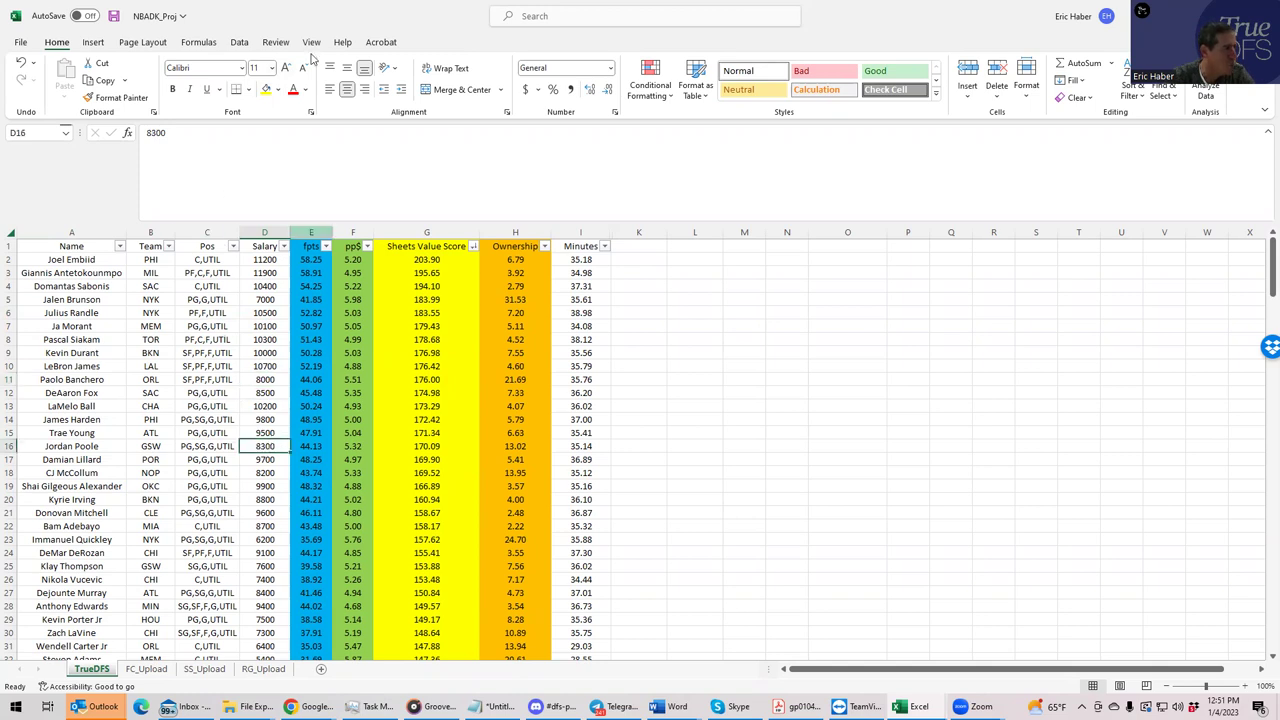
Return to the DraftKings contest page and add D. Fox from the ATL @ SAC guards at G
key("alt+Tab")
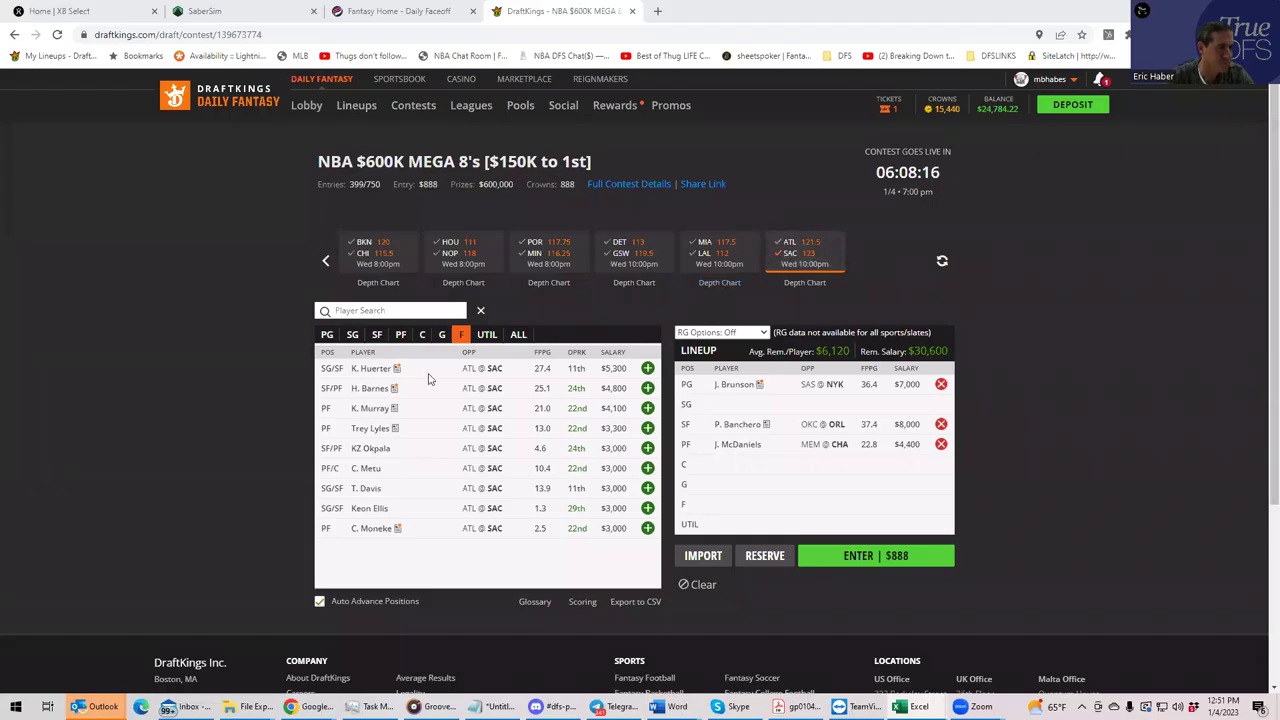
left_click(442, 337)
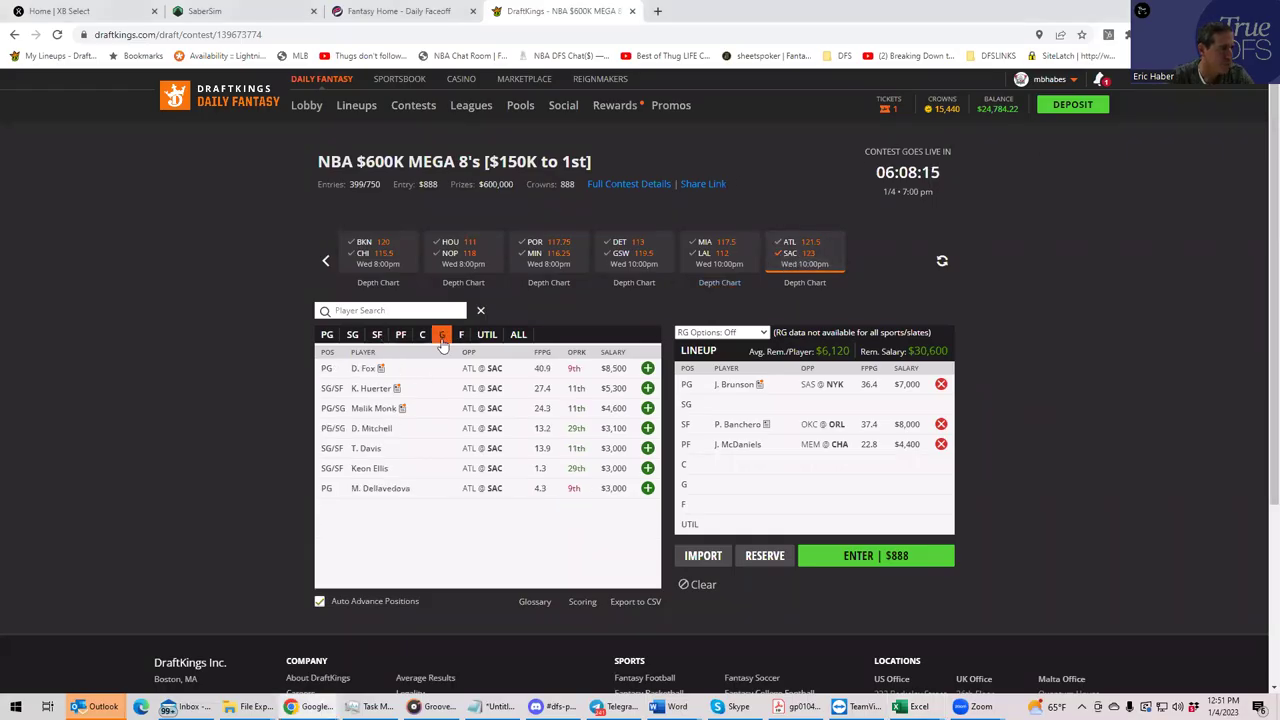
left_click(647, 368)
Clear the ATL @ SAC game filter and add J. Poole to the lineup at SG
left_click(795, 255)
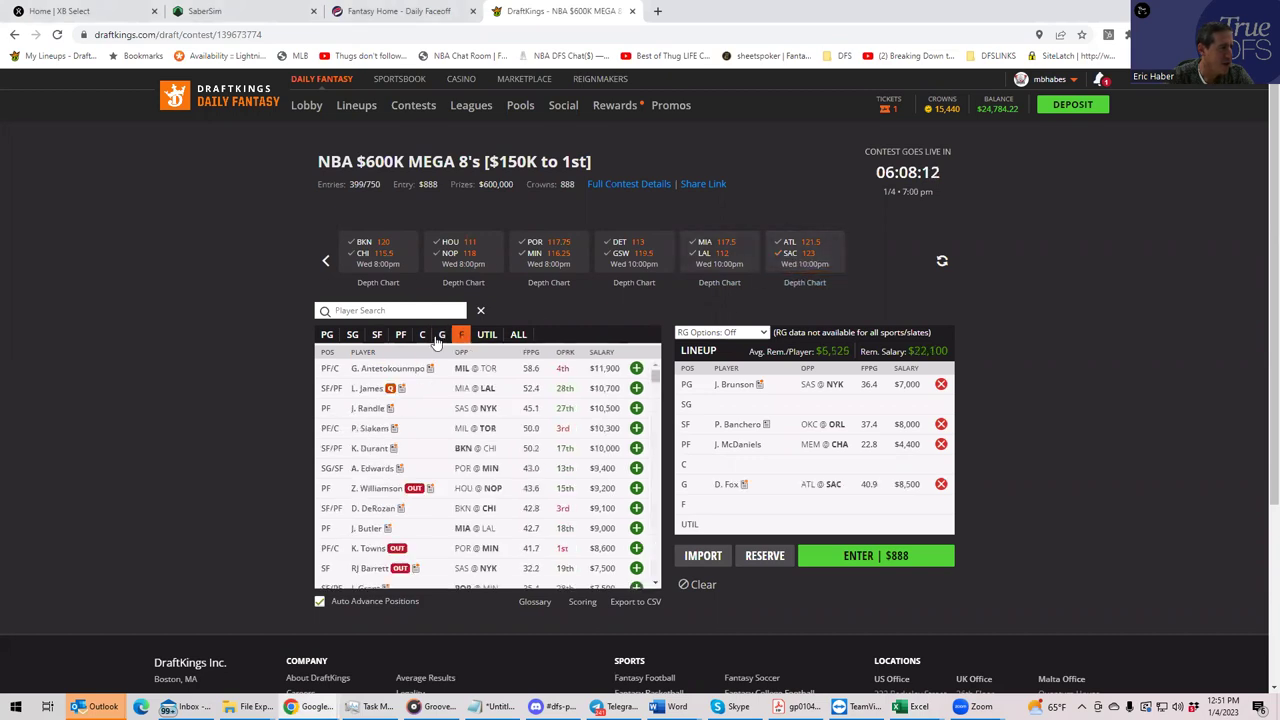
left_click(354, 335)
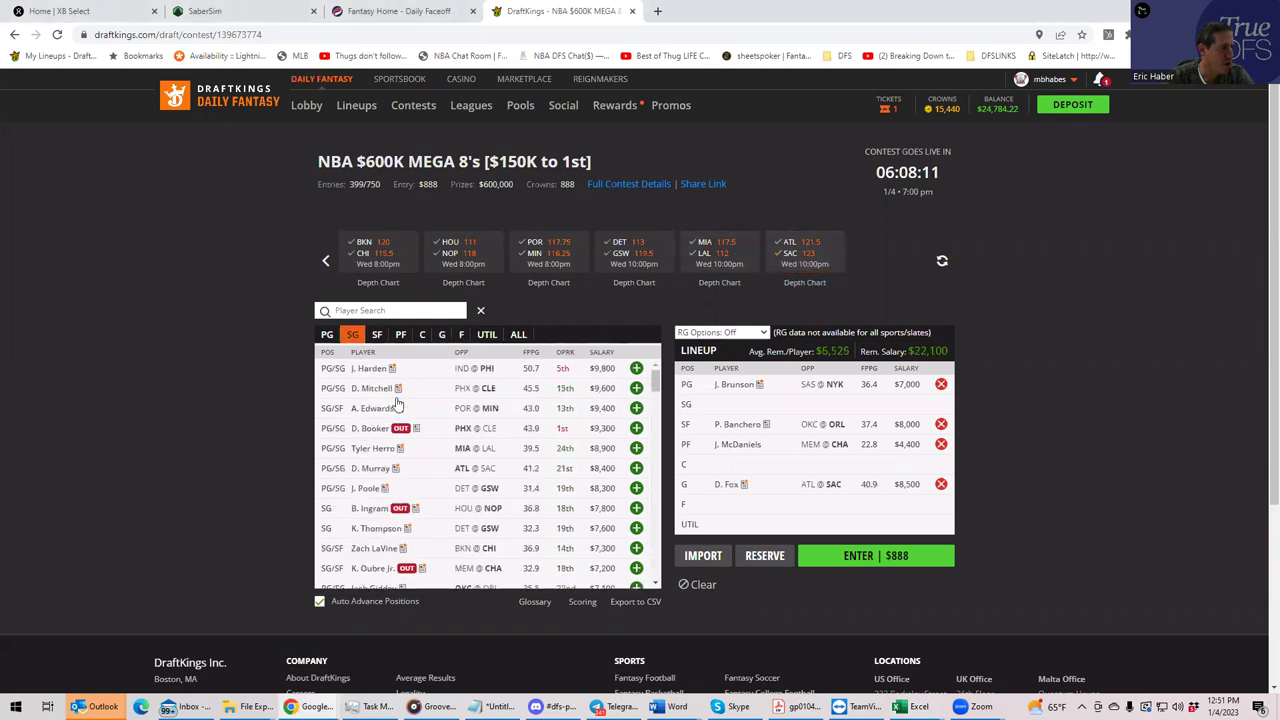
left_click(637, 489)
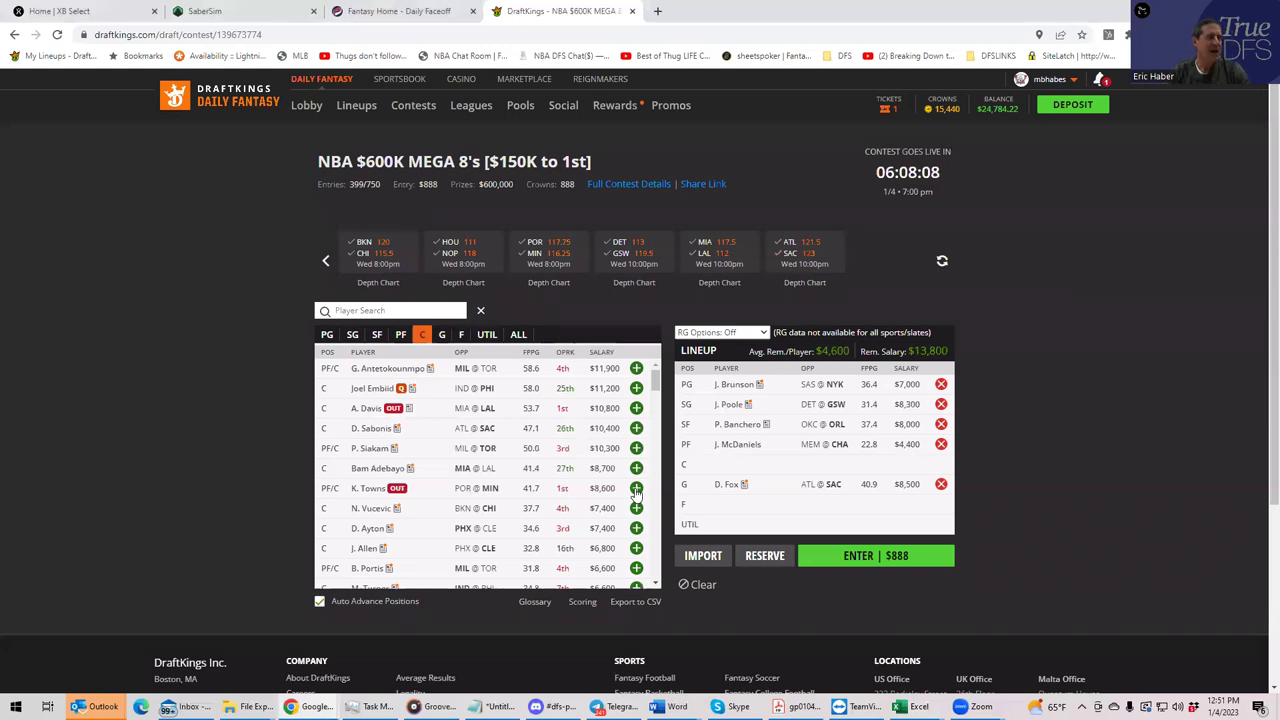